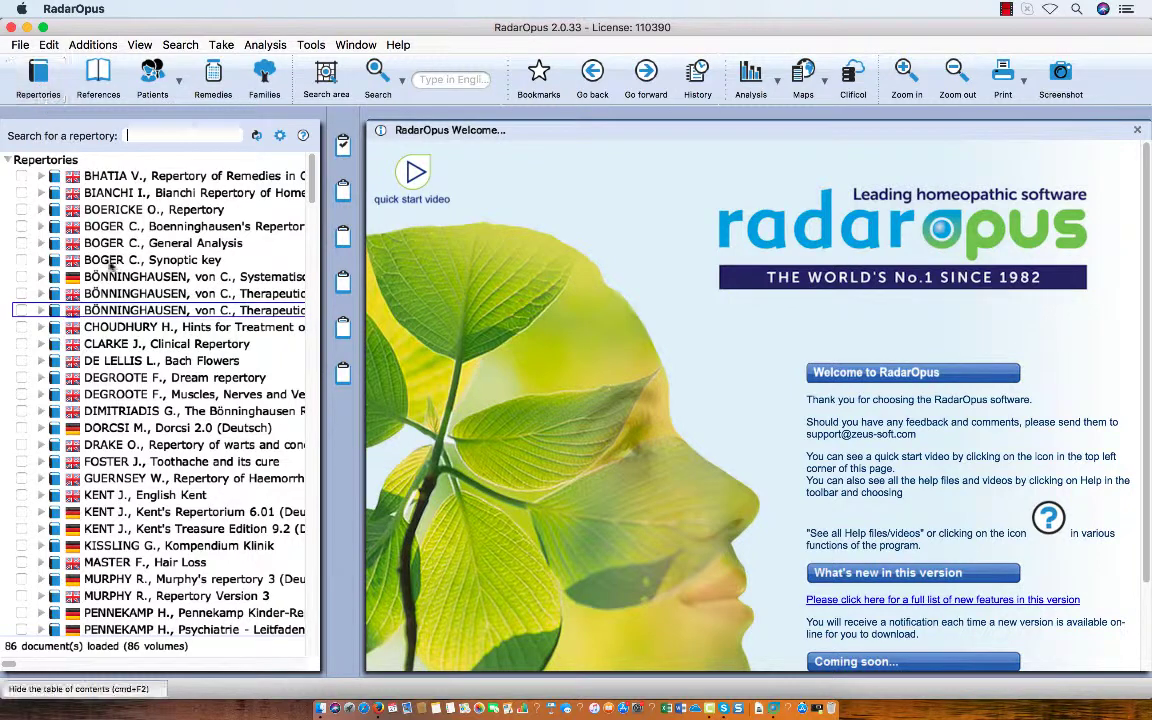
# Open Bönninghausen's Therapeutic Pocketbook for Polarity Analysis at full width, and close the Welcome page without having it shown at the next start.
pyautogui.moveTo(146, 312)
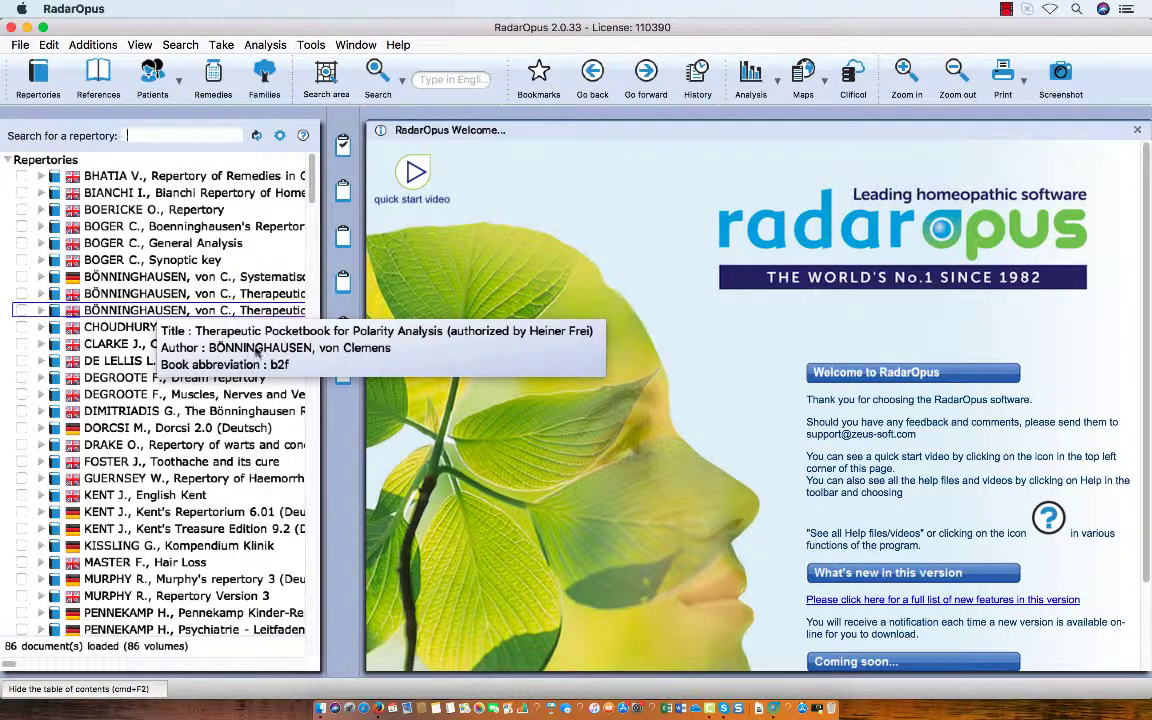
pyautogui.doubleClick(231, 311)
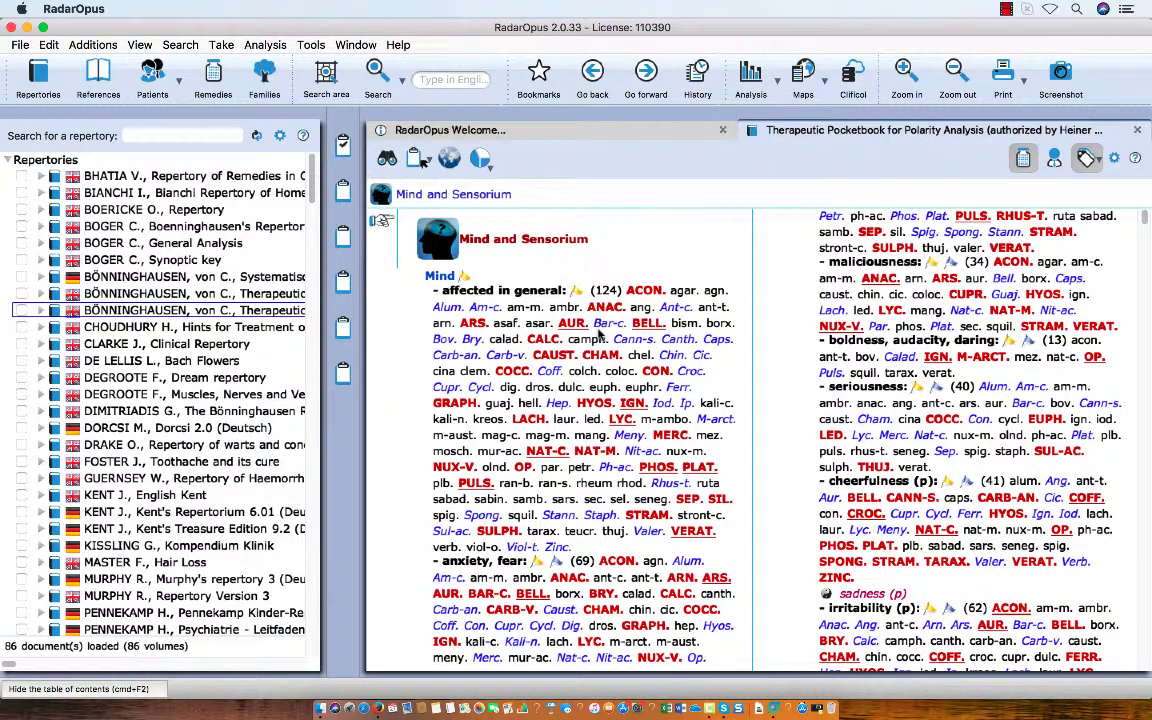
pyautogui.click(724, 131)
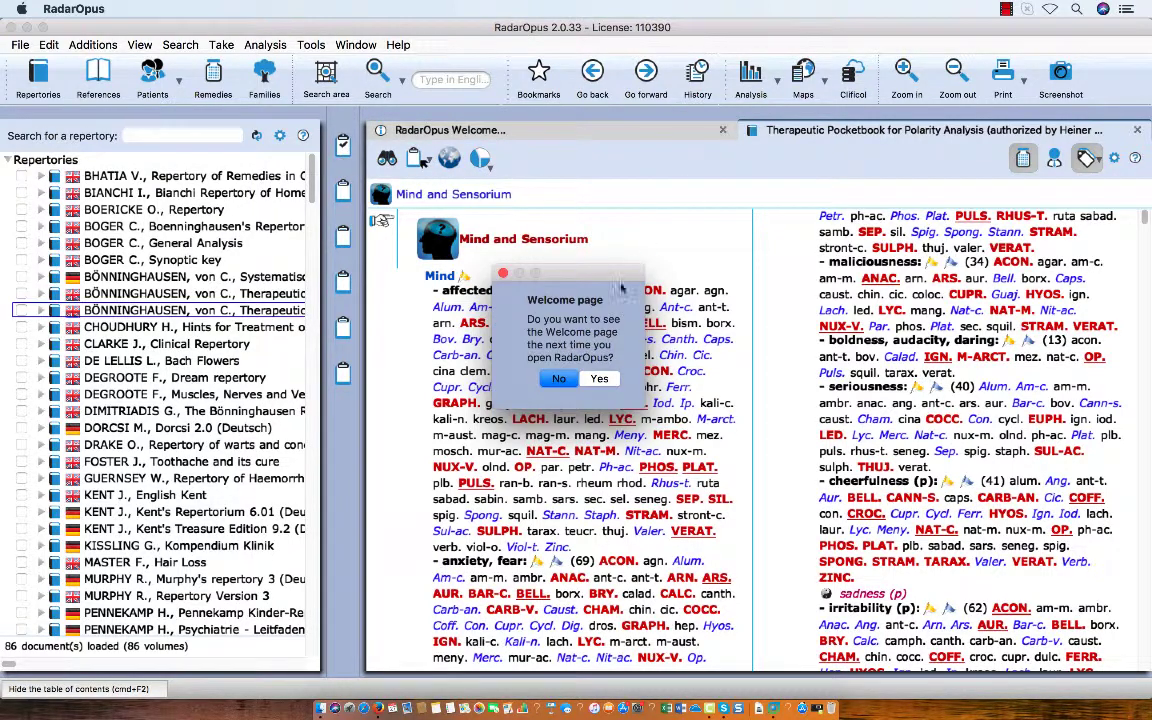
pyautogui.click(562, 379)
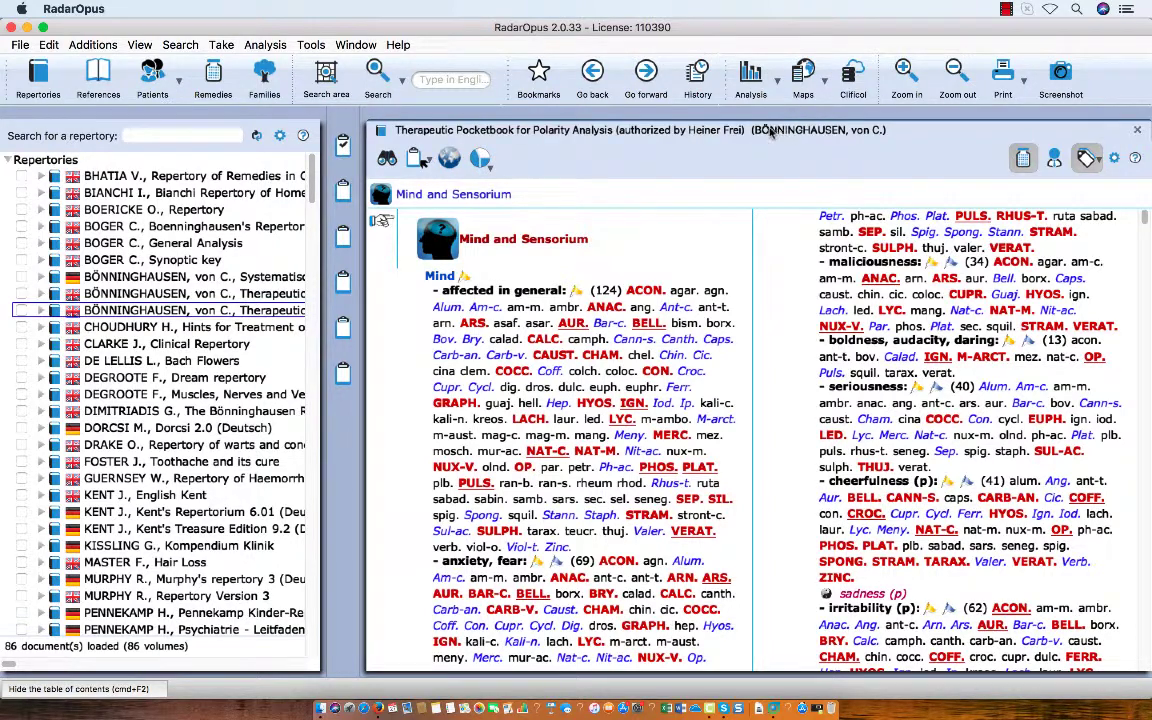
pyautogui.click(735, 133)
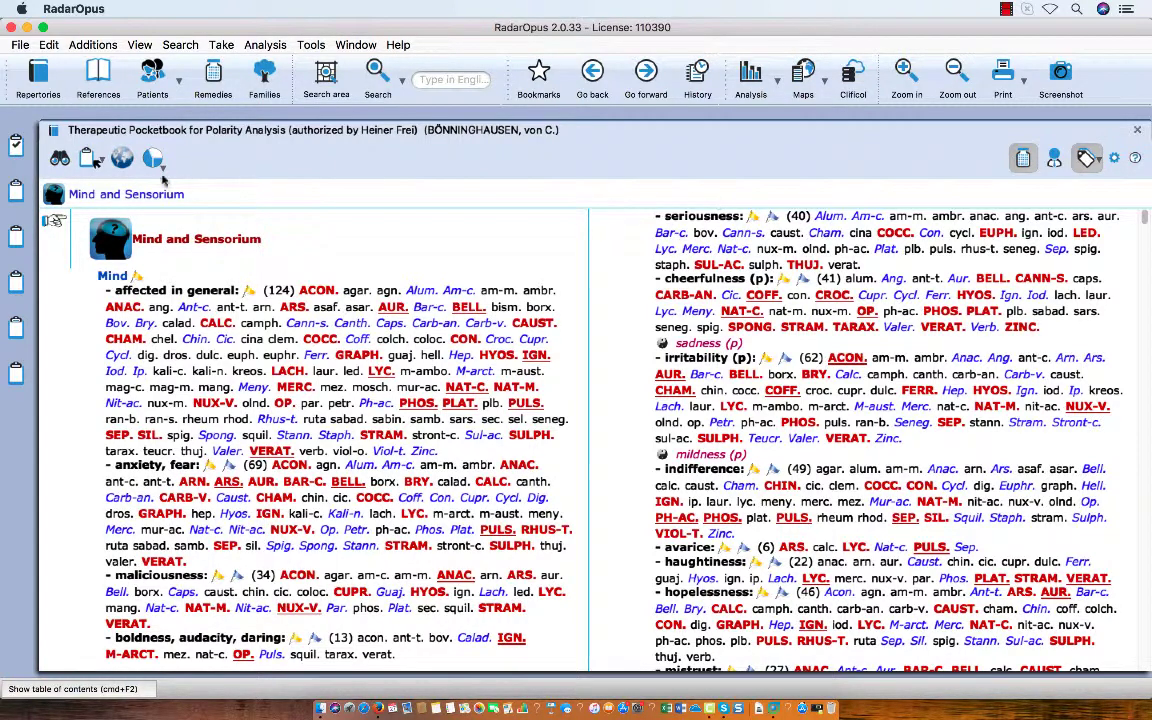
# Go to the rubric Mind and Sensorium - Mind - mildness (p) and add it to the first clipboard.
pyautogui.click(59, 158)
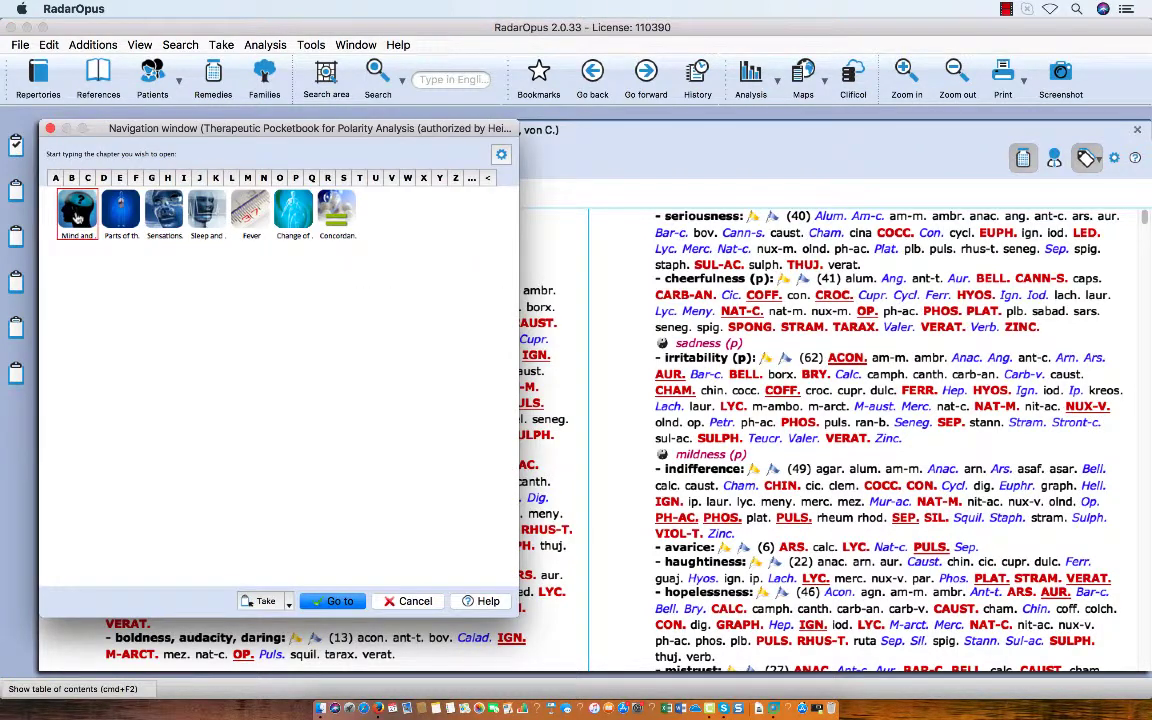
pyautogui.doubleClick(77, 212)
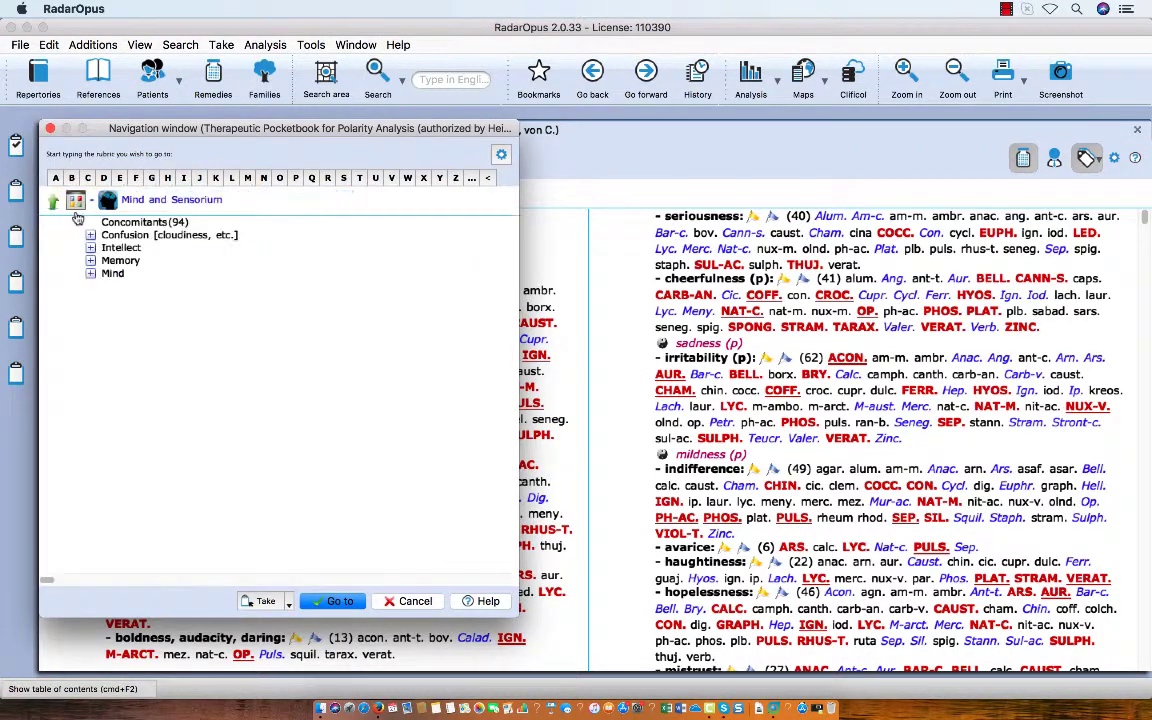
pyautogui.doubleClick(113, 275)
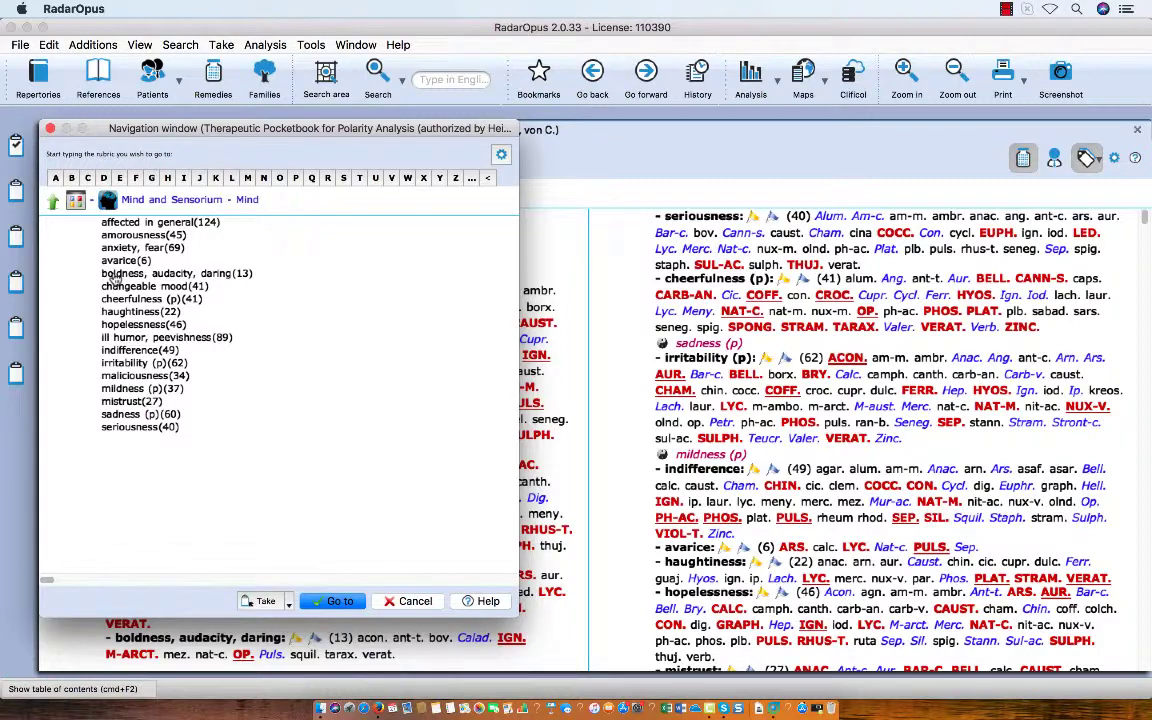
pyautogui.write('mil')
pyautogui.press('Return')
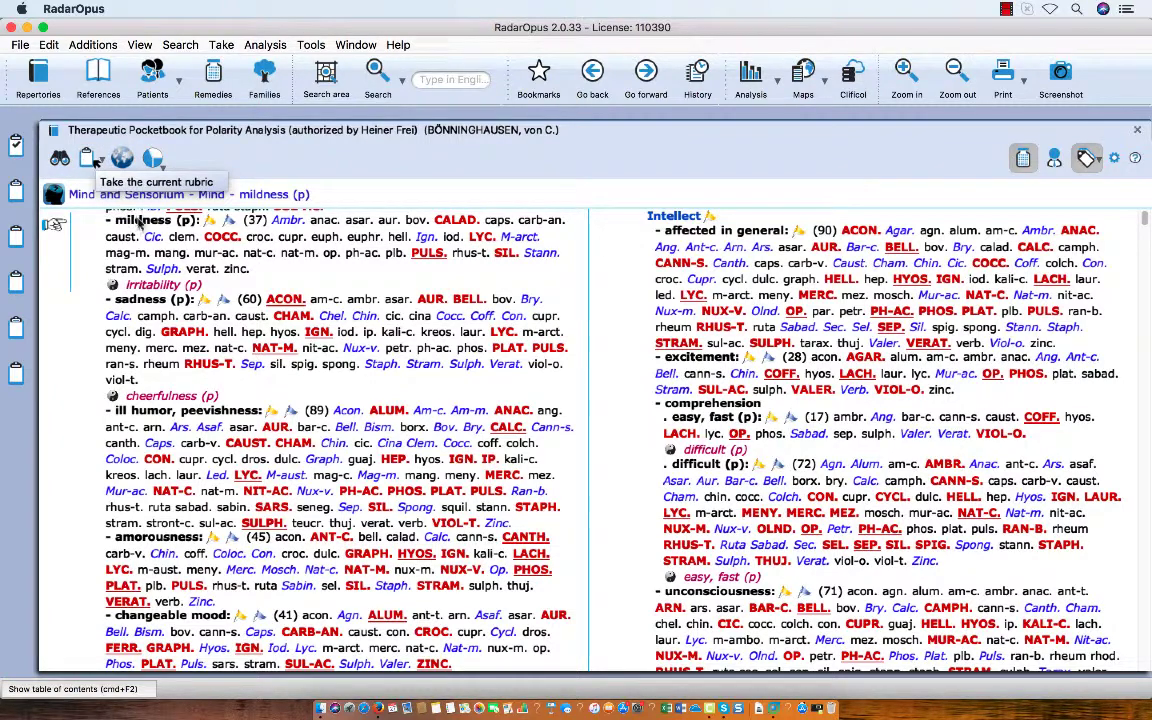
pyautogui.moveTo(130, 222); pyautogui.dragTo(18, 148)
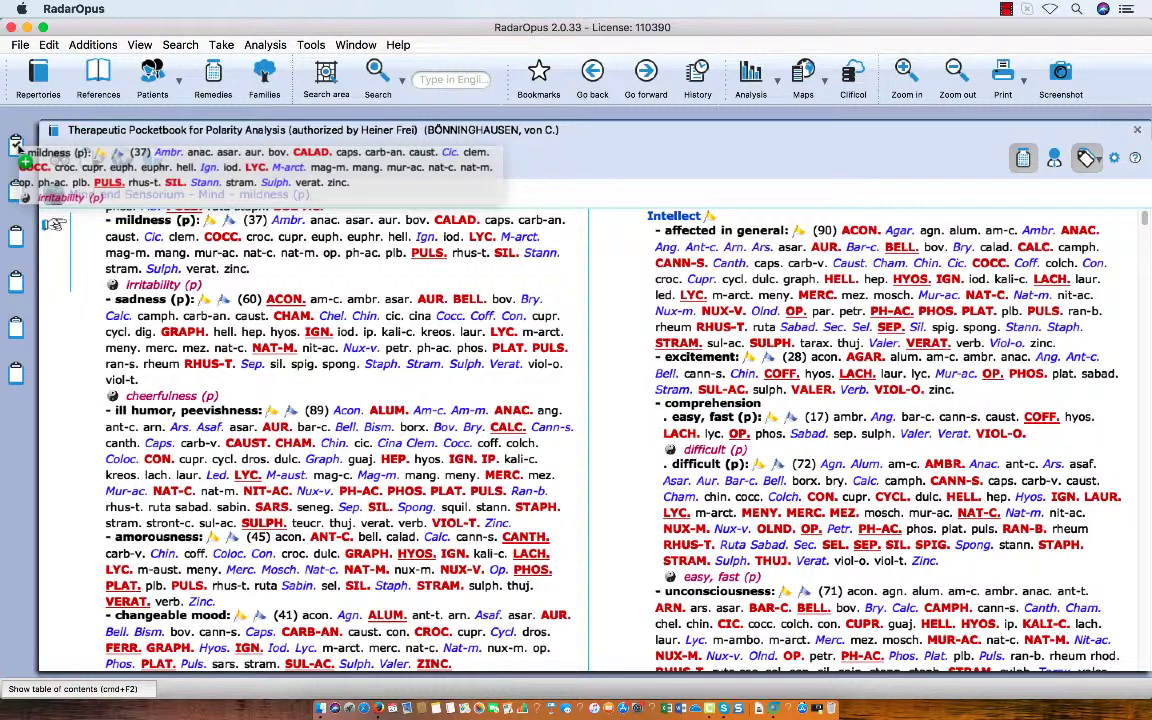
pyautogui.moveTo(18, 148); pyautogui.dragTo(17, 147)
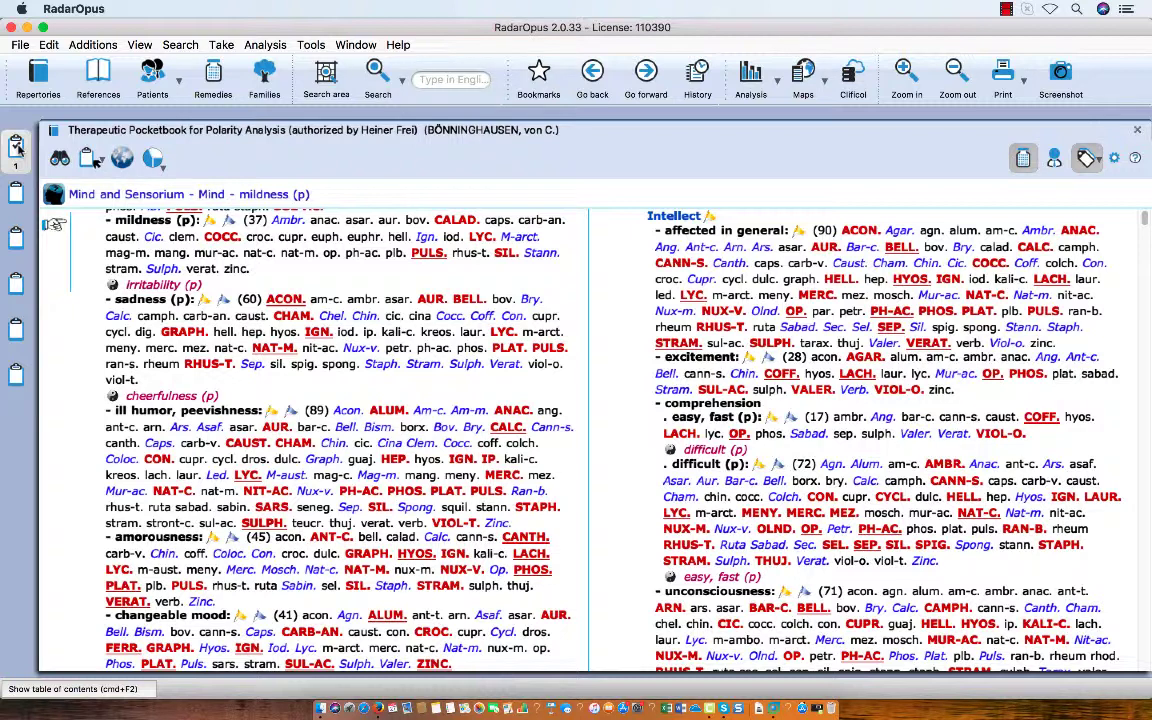
pyautogui.click(17, 147)
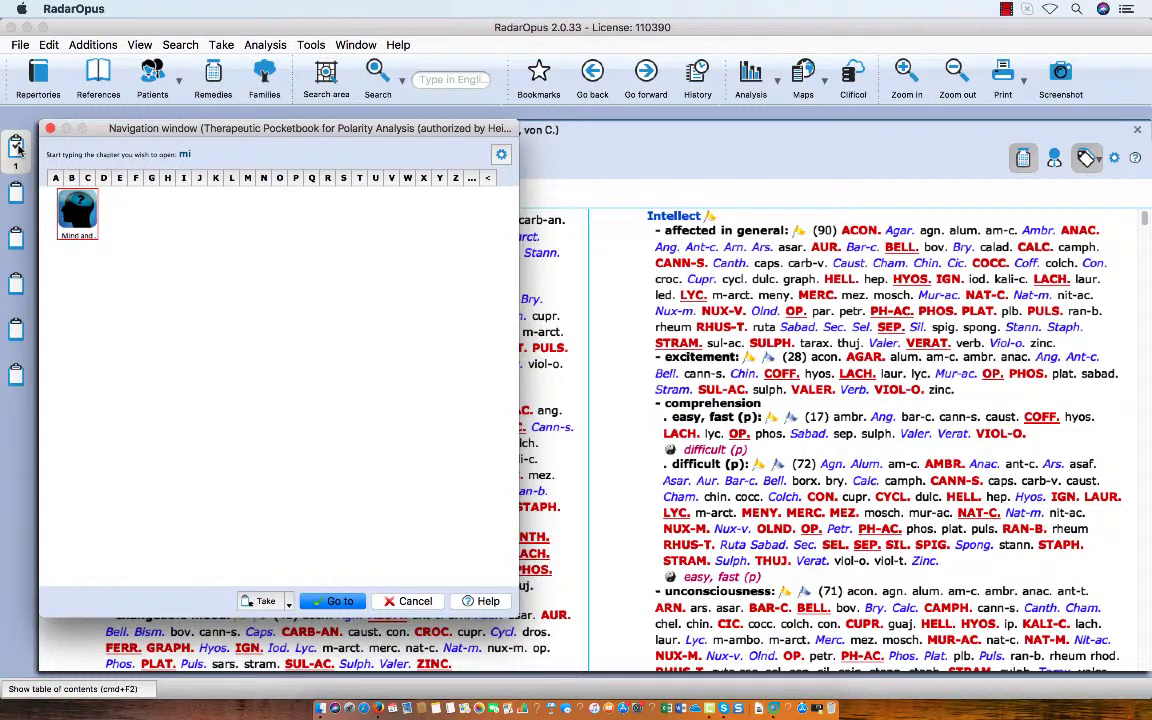
# Go to the rubric Mind and Sensorium - Intellect - comprehension - difficult (p) and add it to the first clipboard.
pyautogui.press('Return')
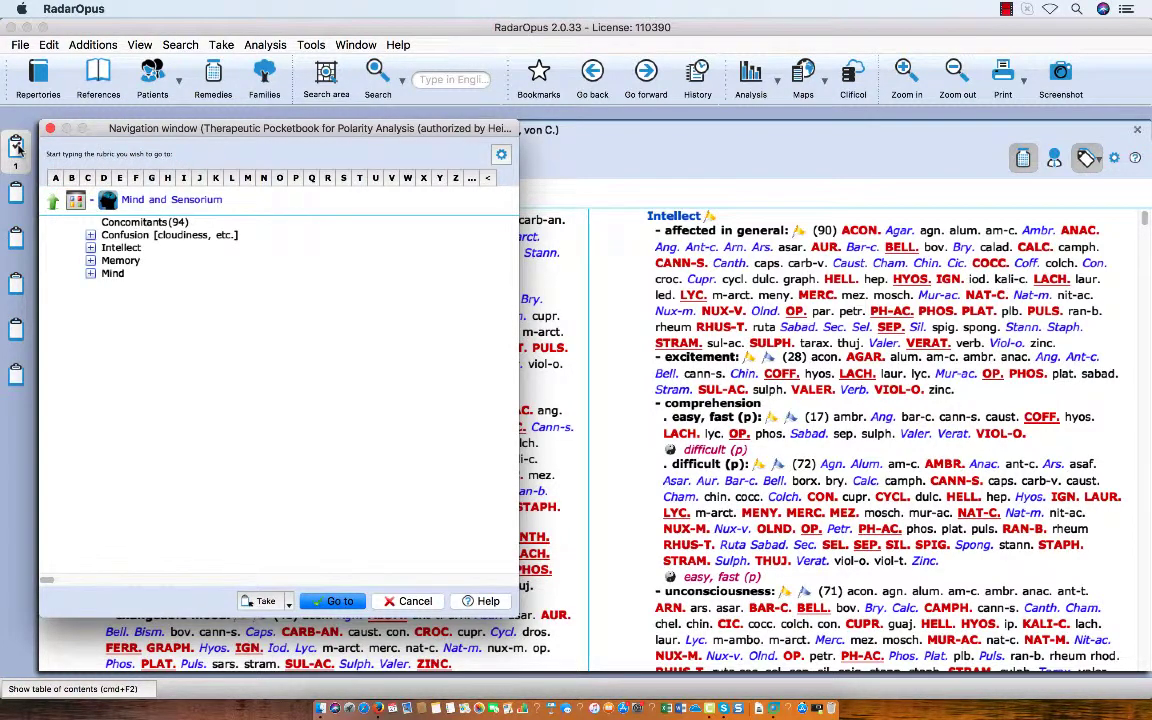
pyautogui.write('int')
pyautogui.press('Return')
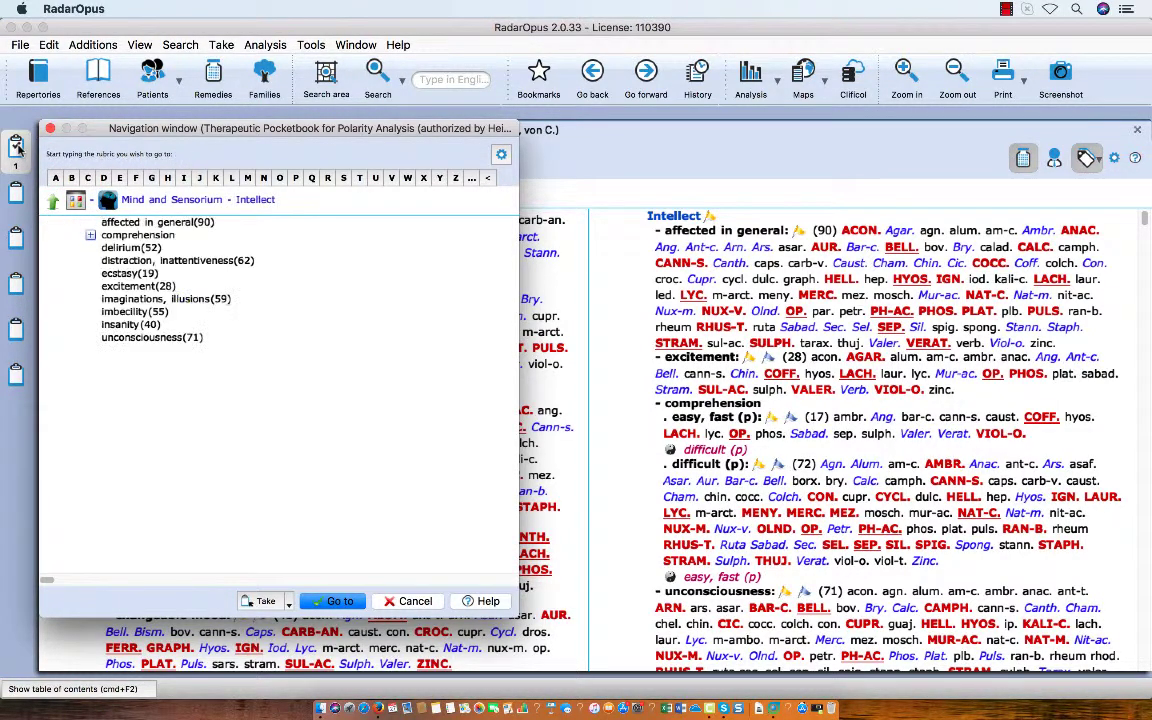
pyautogui.write('com')
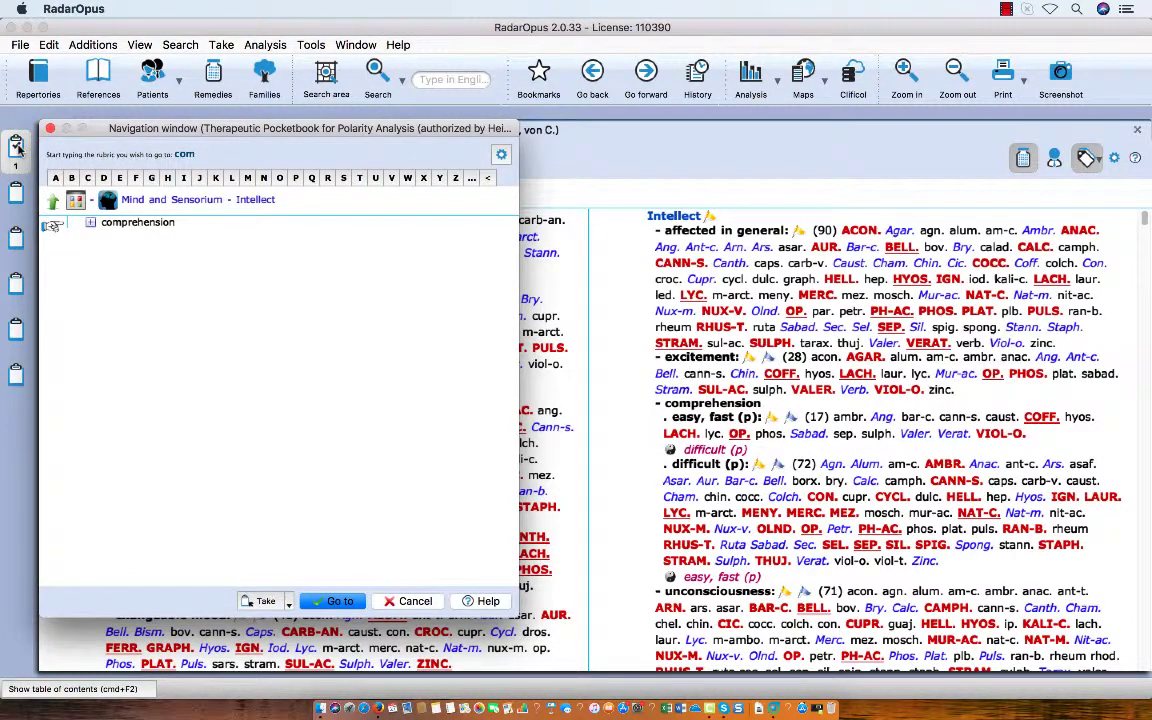
pyautogui.press('Return')
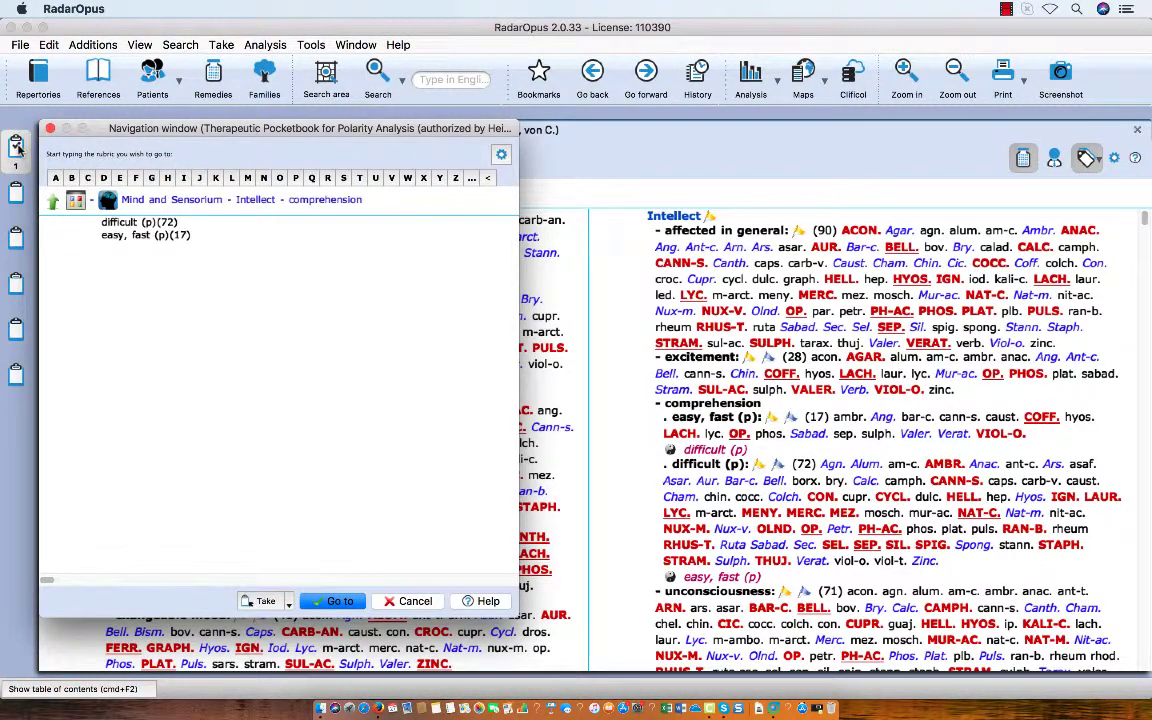
pyautogui.write('d')
pyautogui.press('Return')
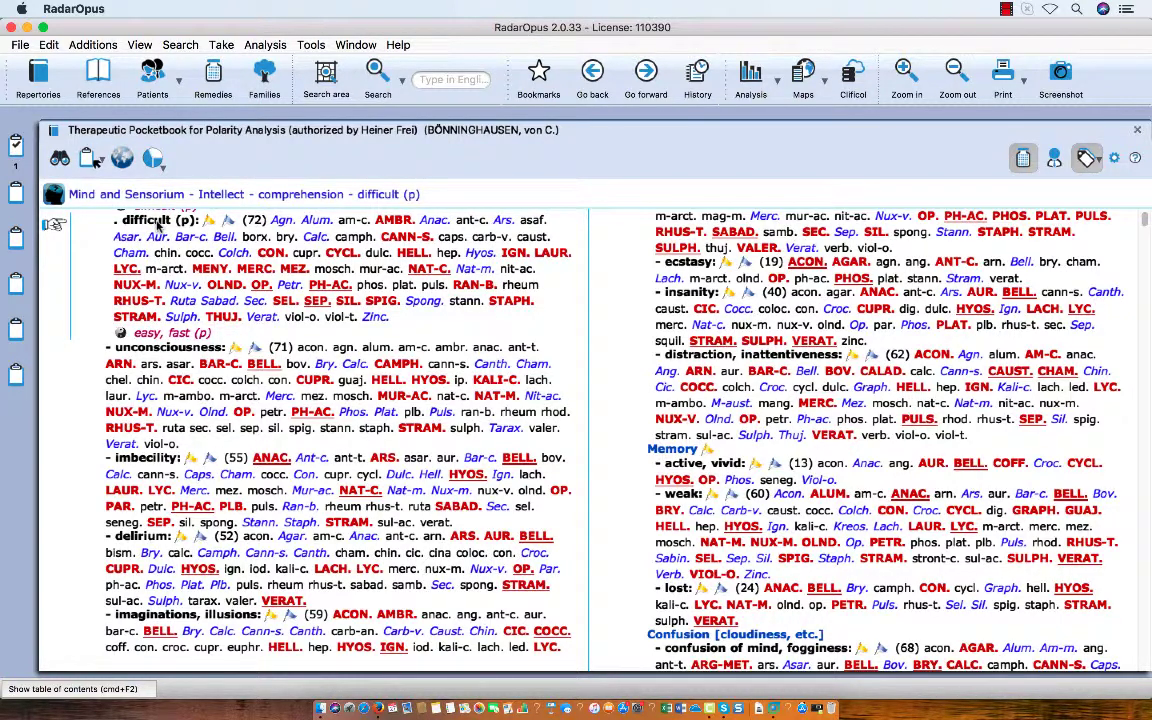
pyautogui.moveTo(155, 220); pyautogui.dragTo(17, 148)
# Search the current document only for "cold bath agg" with the free search.
pyautogui.click(428, 80)
pyautogui.press('F4')
pyautogui.press('F4')
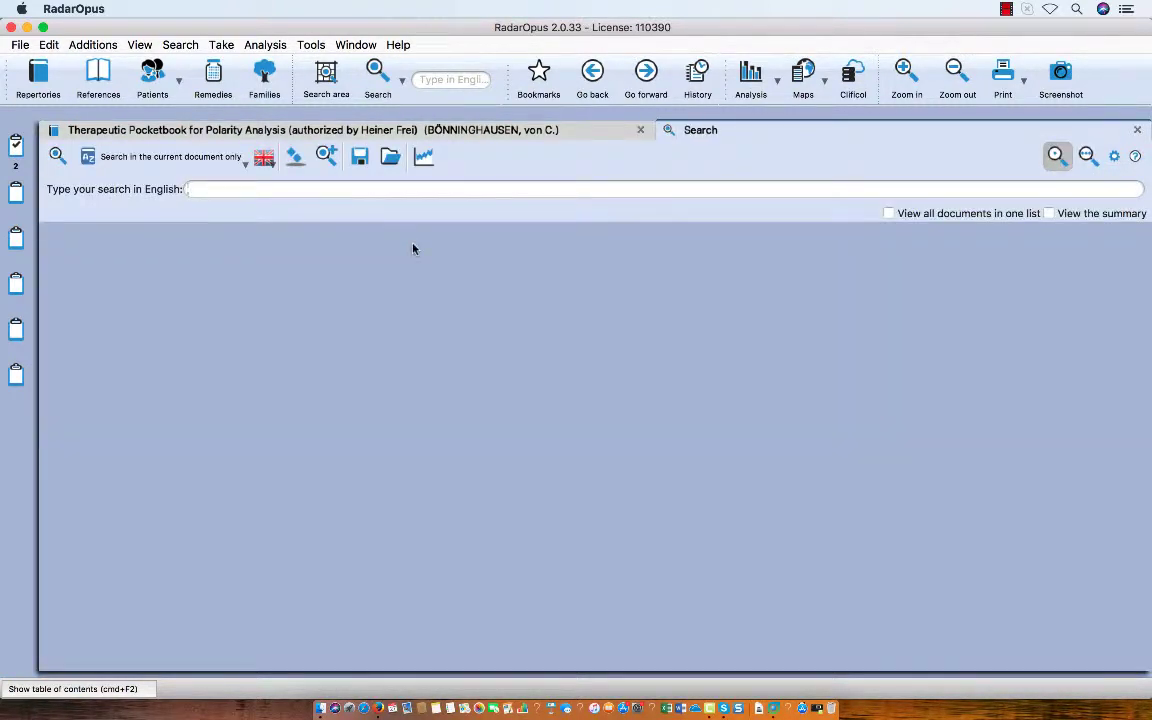
pyautogui.write('cold bath')
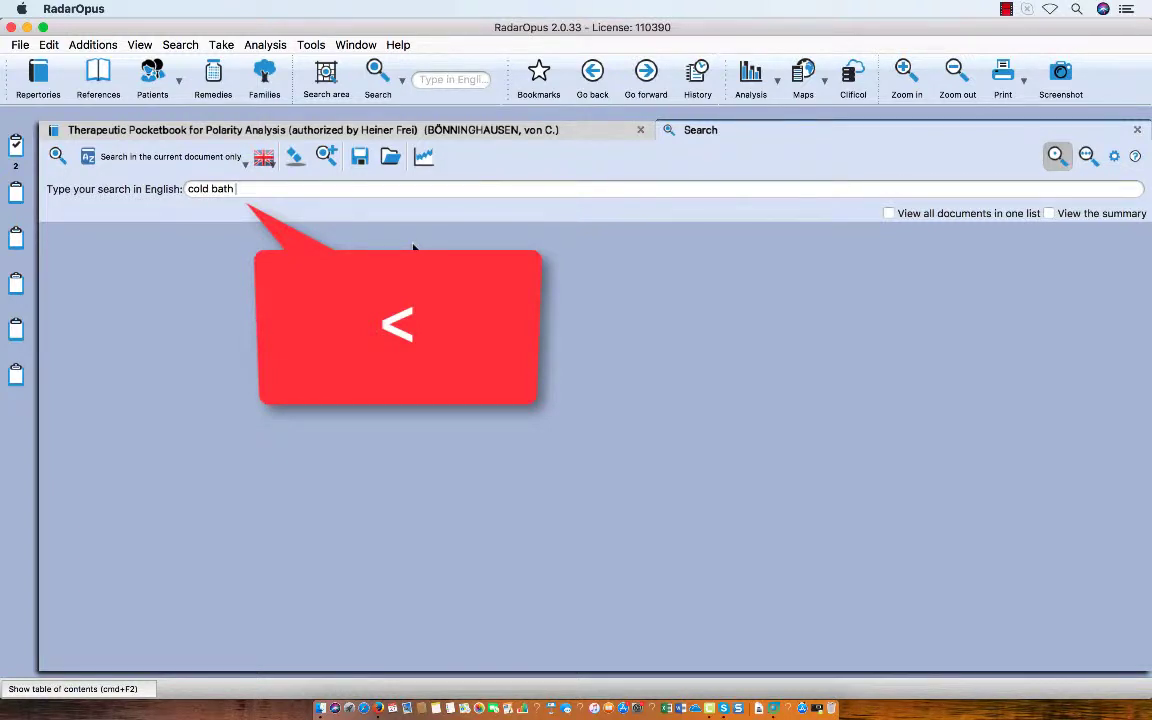
pyautogui.write('agg')
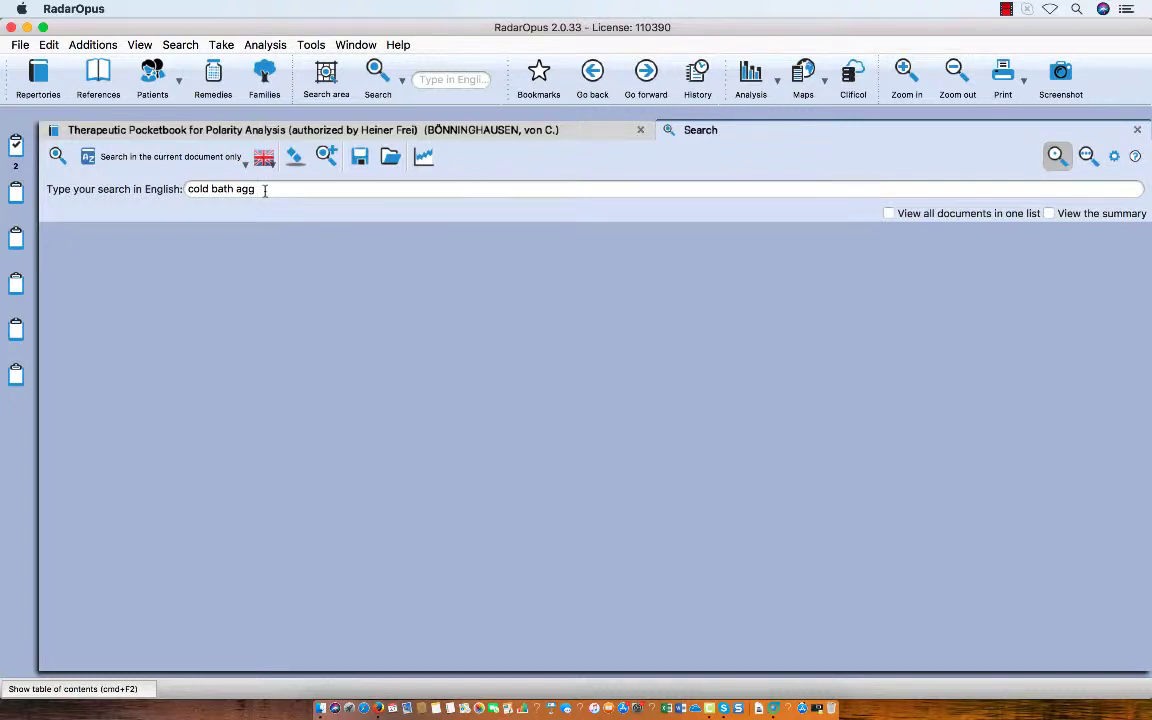
pyautogui.click(57, 157)
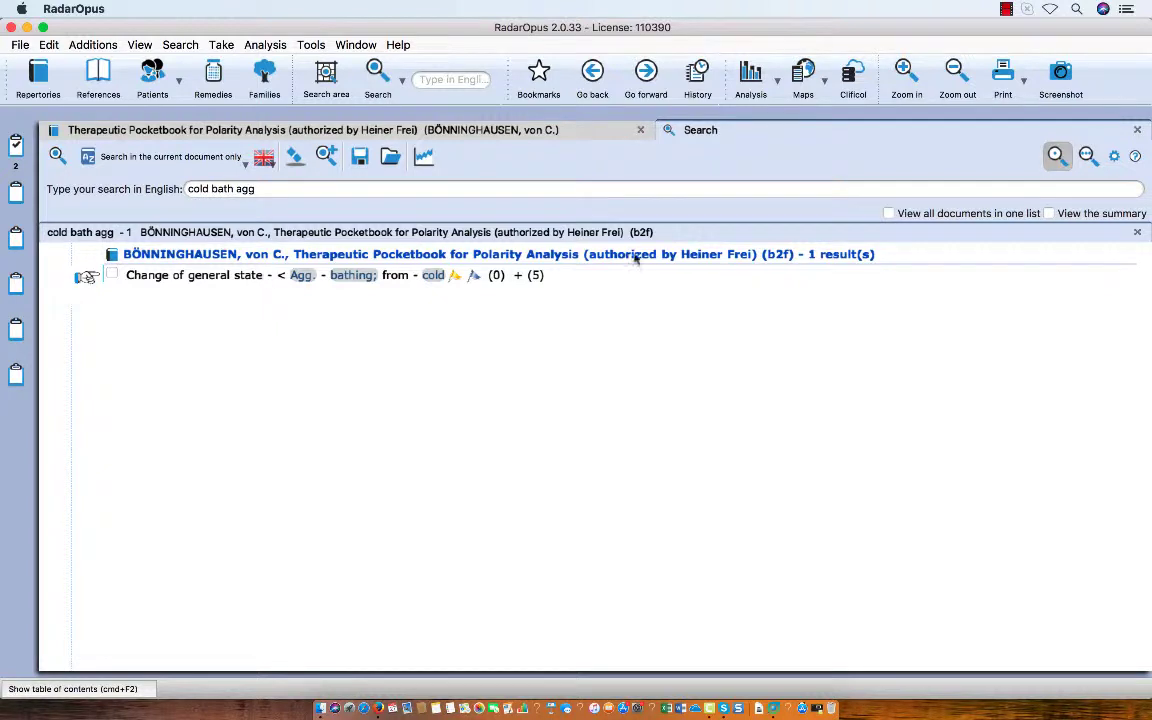
# Review the search options for default location, roots and branches, and taking symptoms with a single click.
pyautogui.click(1113, 157)
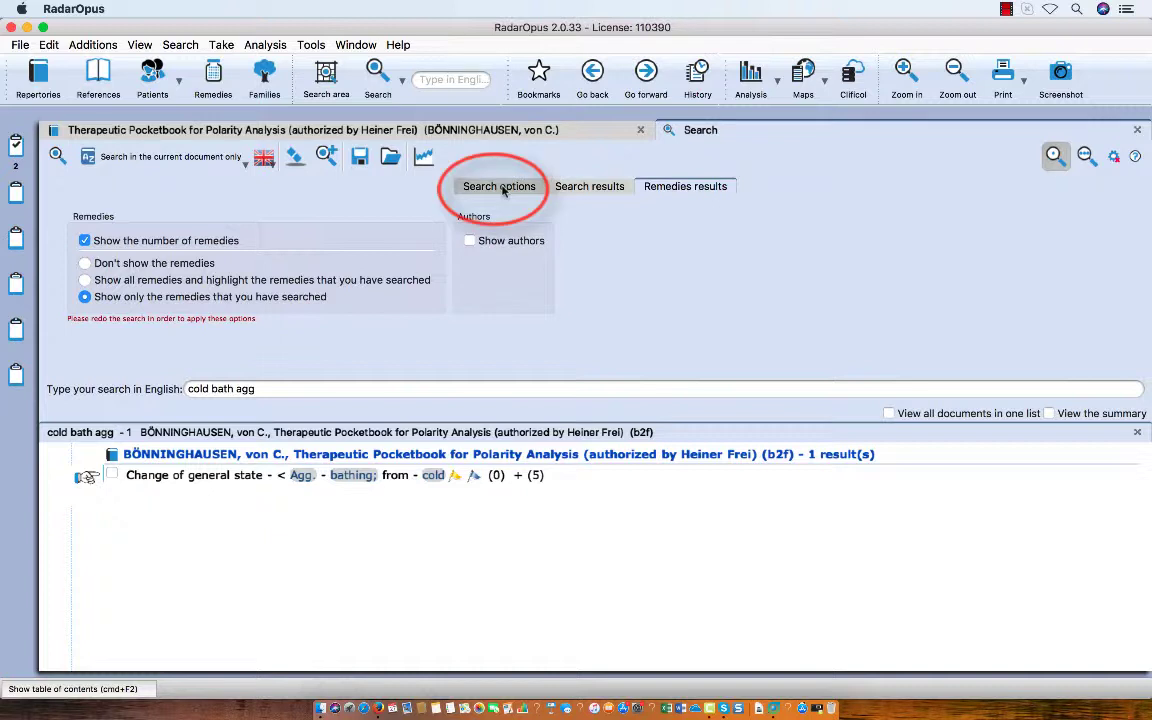
pyautogui.click(503, 190)
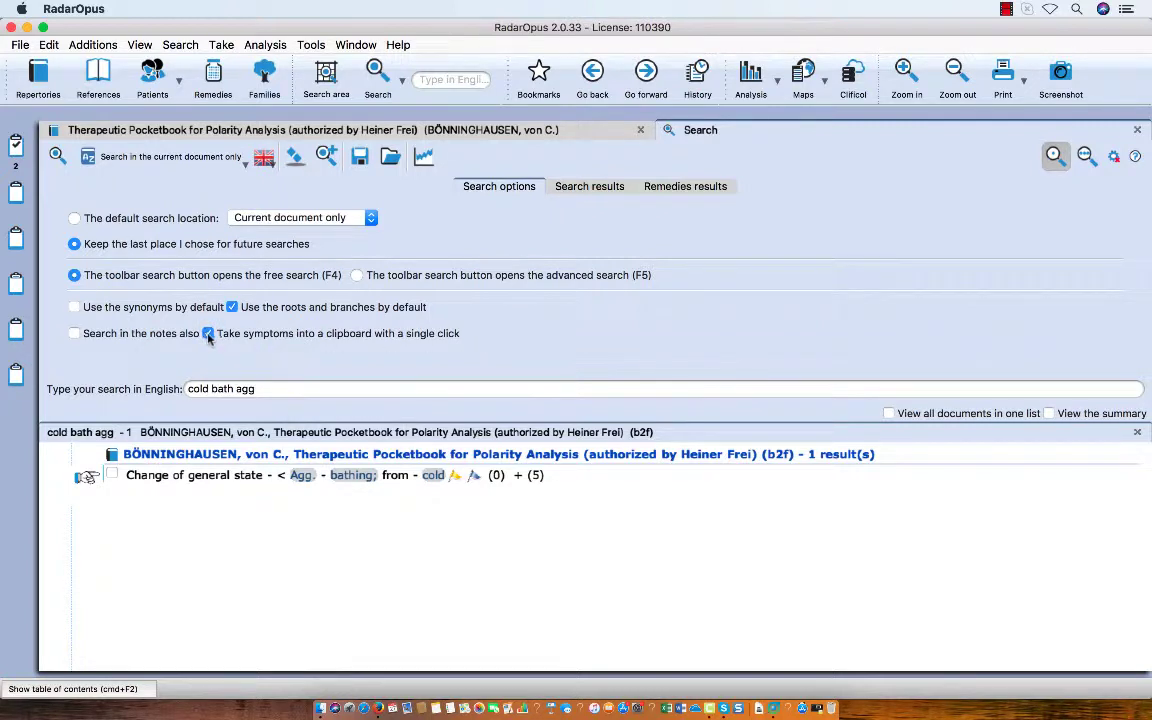
pyautogui.click(1114, 158)
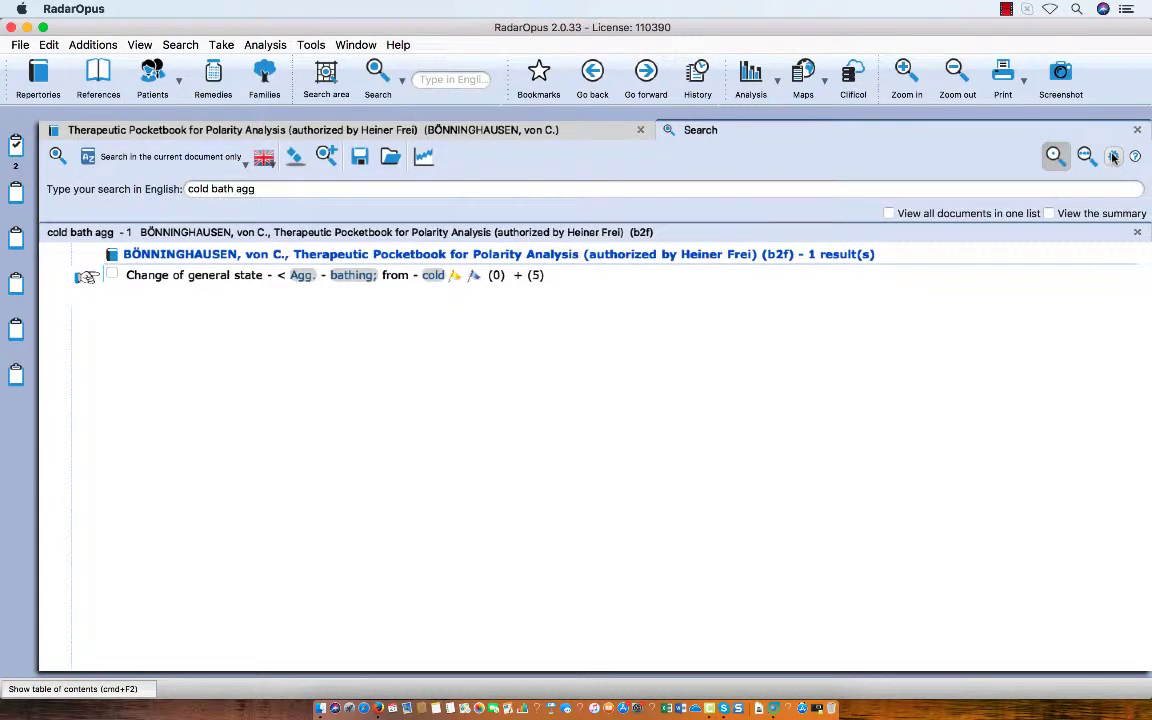
# Add the found rubric for aggravation from cold bathing to the first clipboard and show it in the repertory.
pyautogui.doubleClick(228, 280)
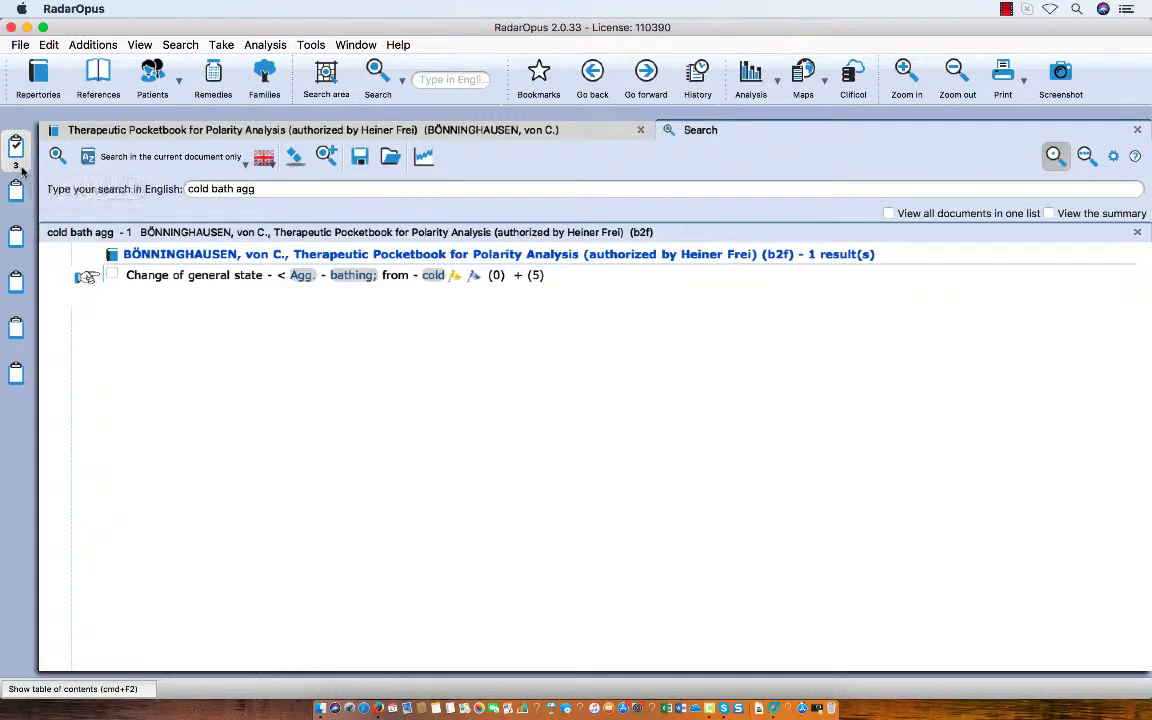
pyautogui.click(208, 283)
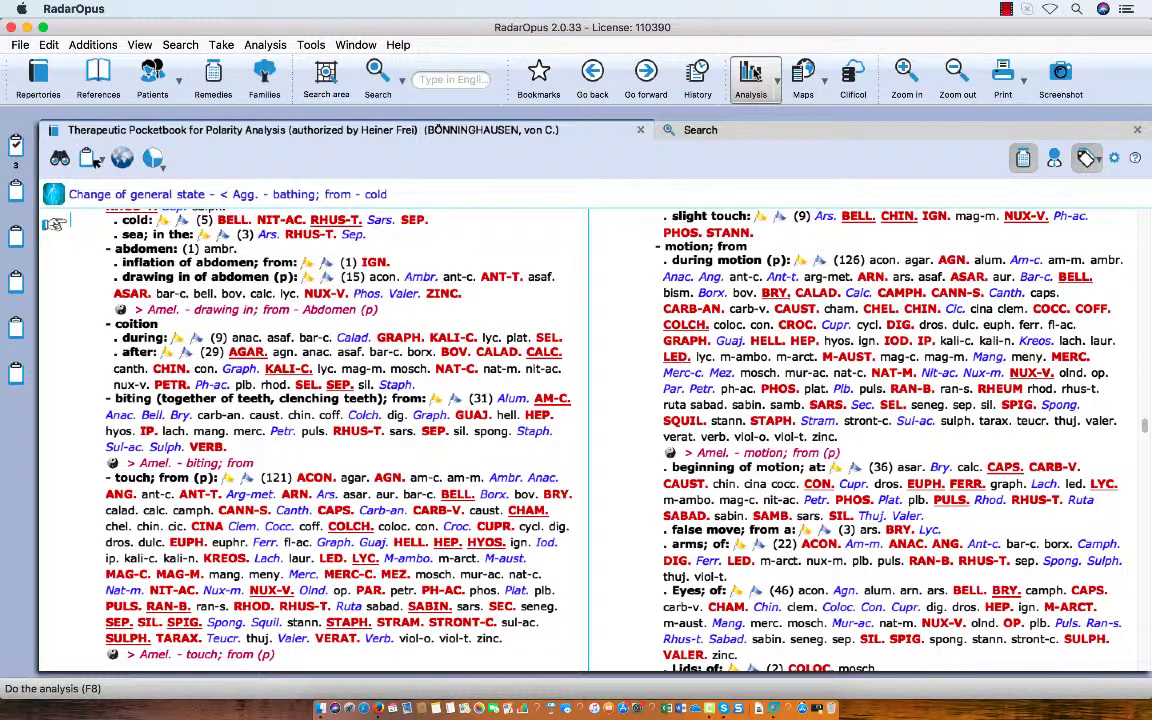
# Analyse the clipboard symptoms and compare the polarity analysis with the standard analysis, ending on the polarity analysis.
pyautogui.click(753, 73)
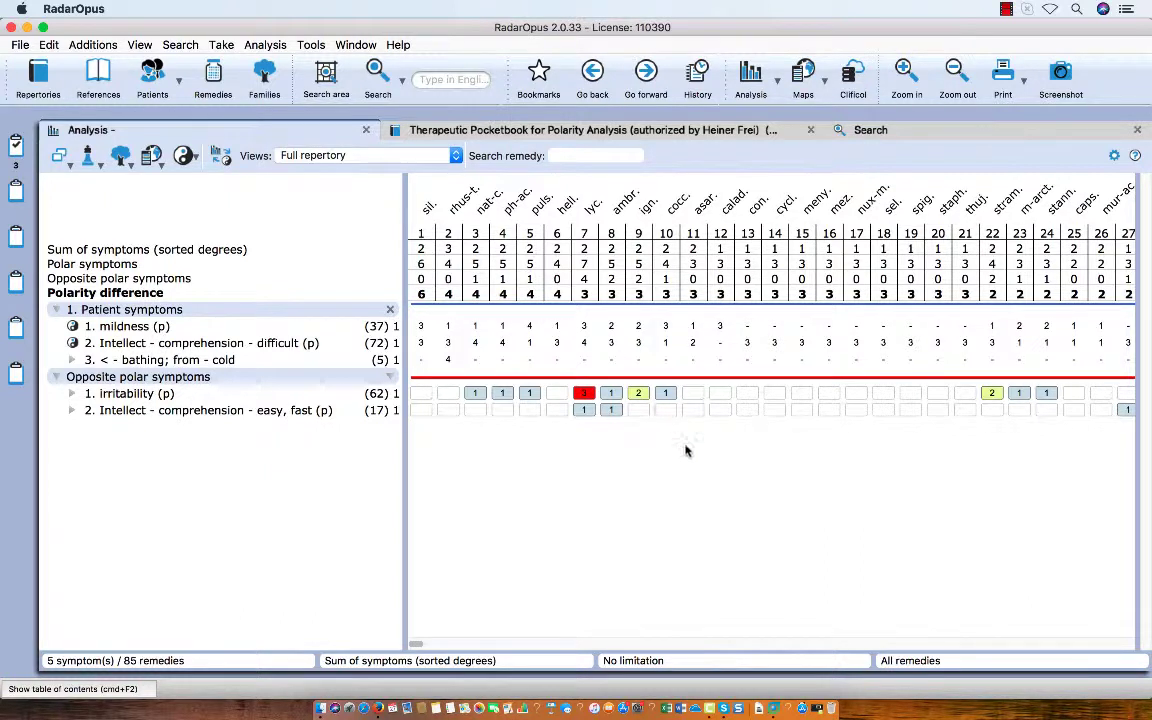
pyautogui.hscroll(1, 618, 643)
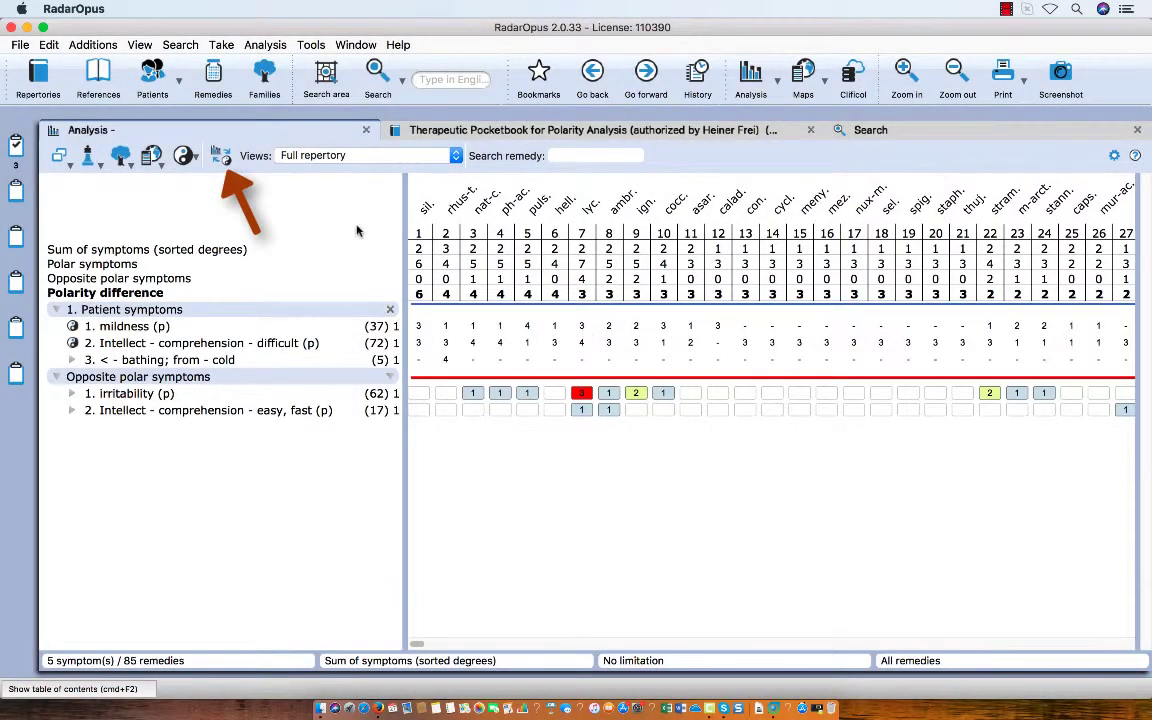
pyautogui.click(221, 157)
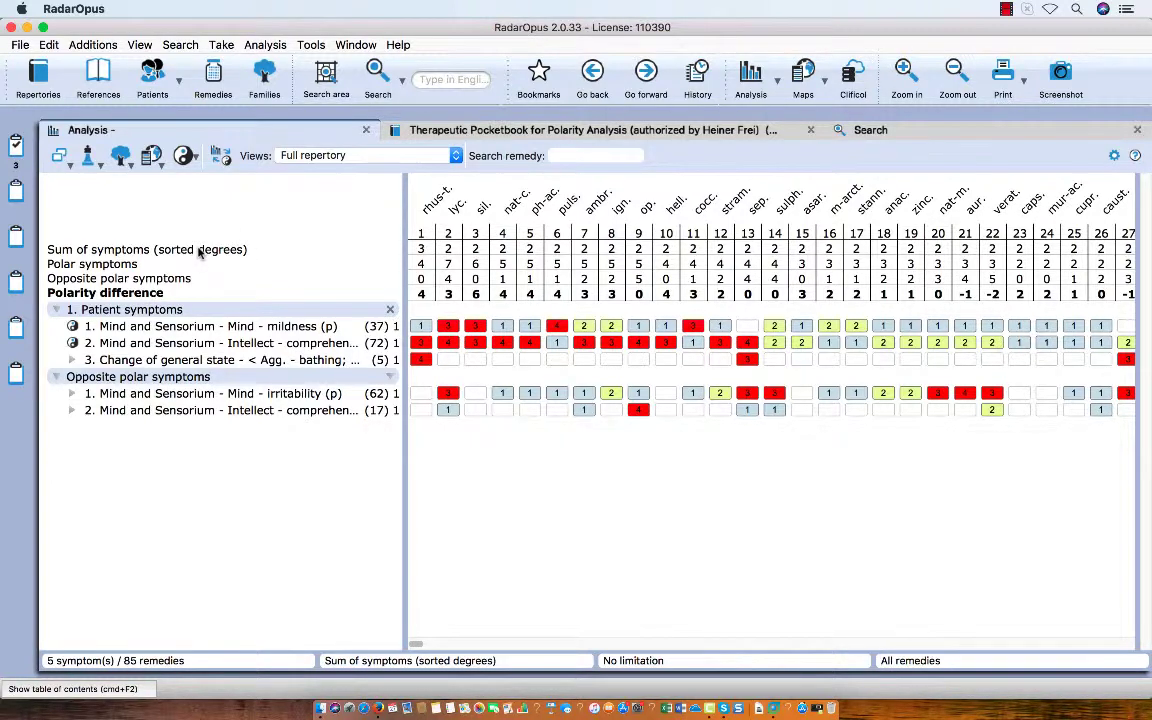
pyautogui.click(221, 158)
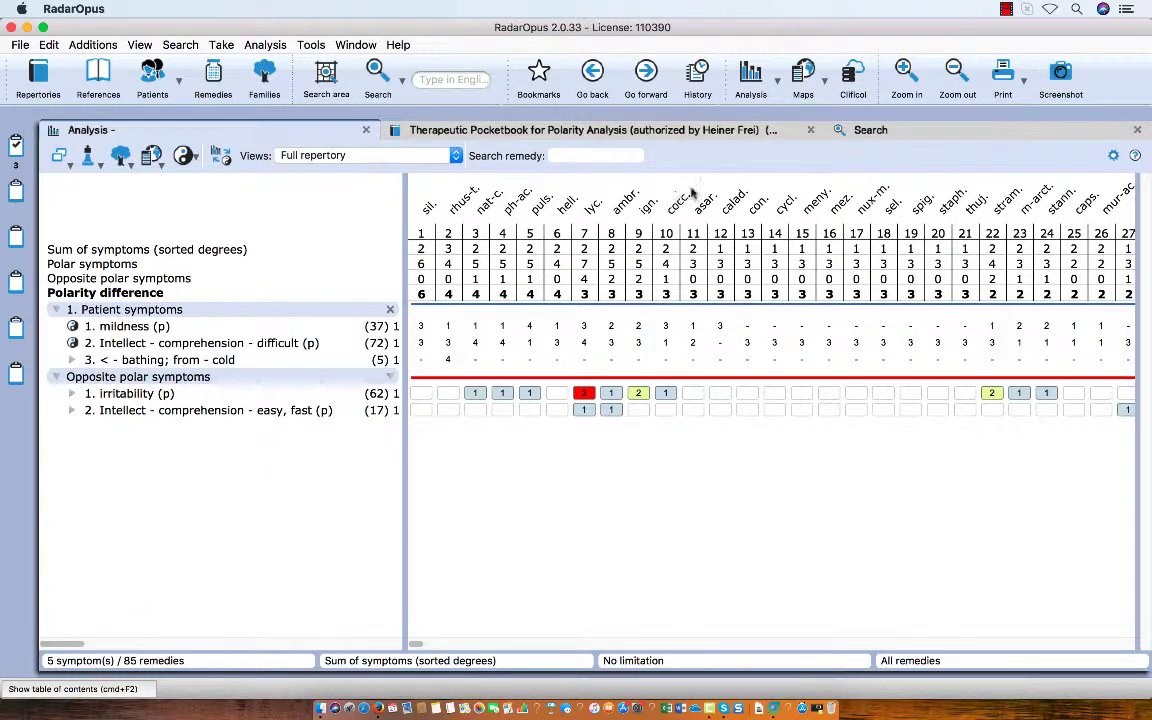
# Set the analysis to include non-polarity symptoms in the sum of positive polar degrees.
pyautogui.click(1113, 157)
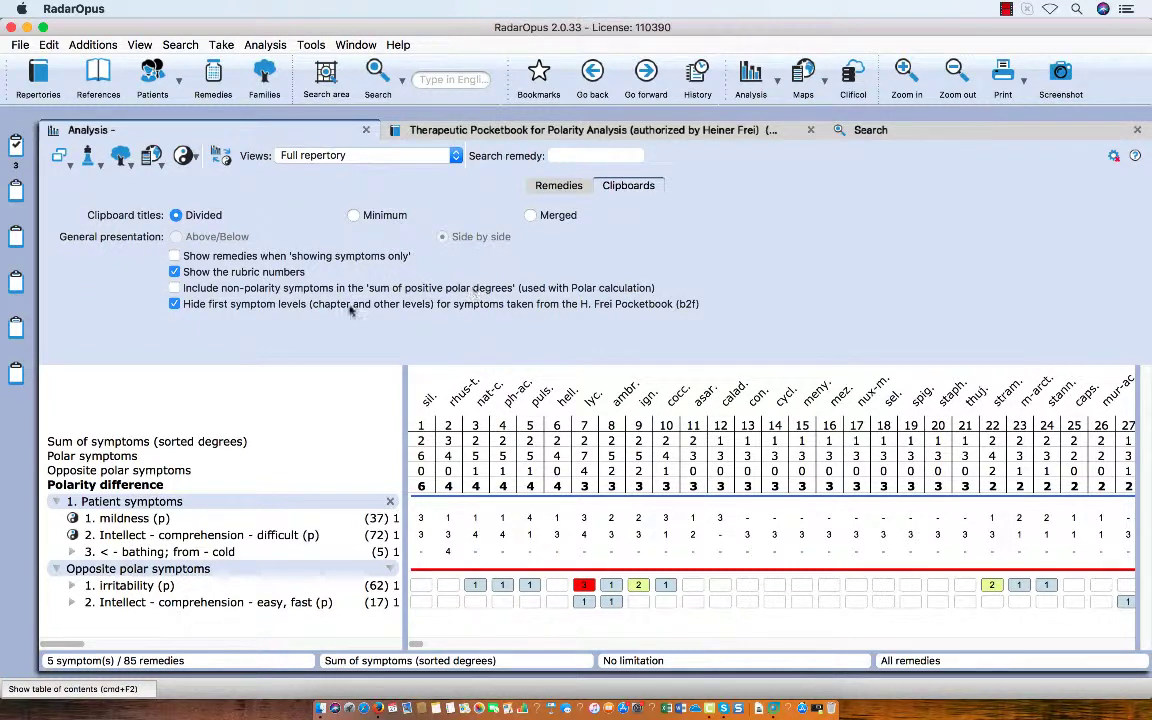
pyautogui.click(175, 288)
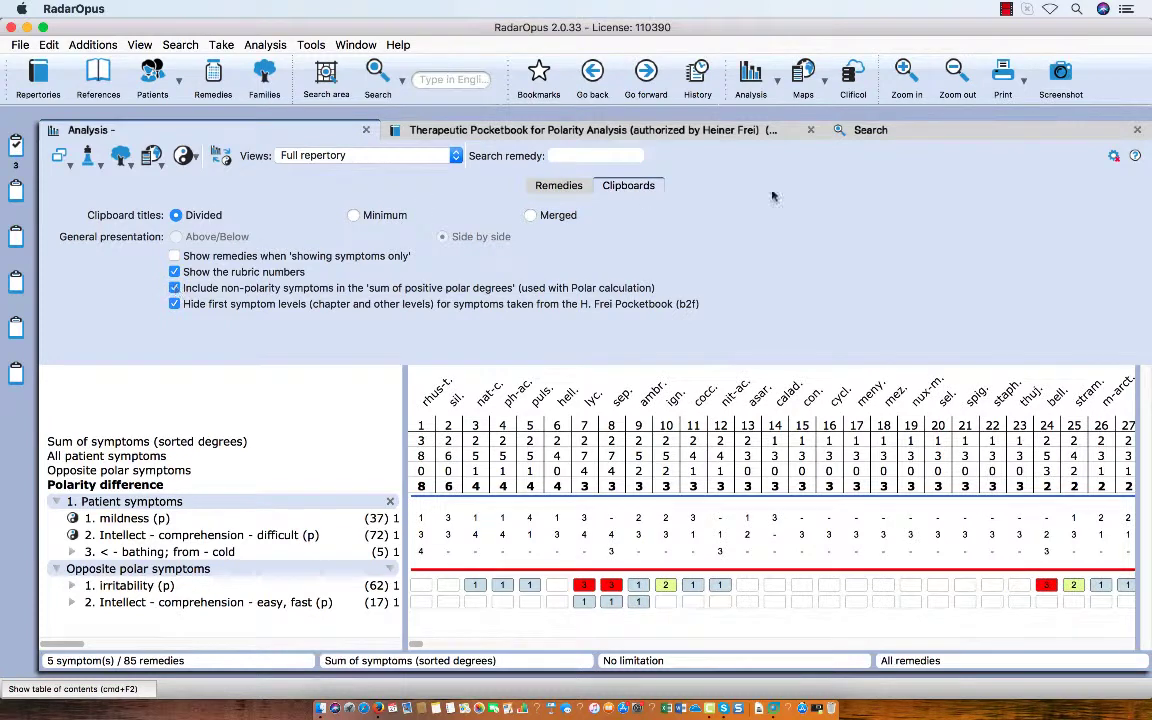
pyautogui.click(1113, 156)
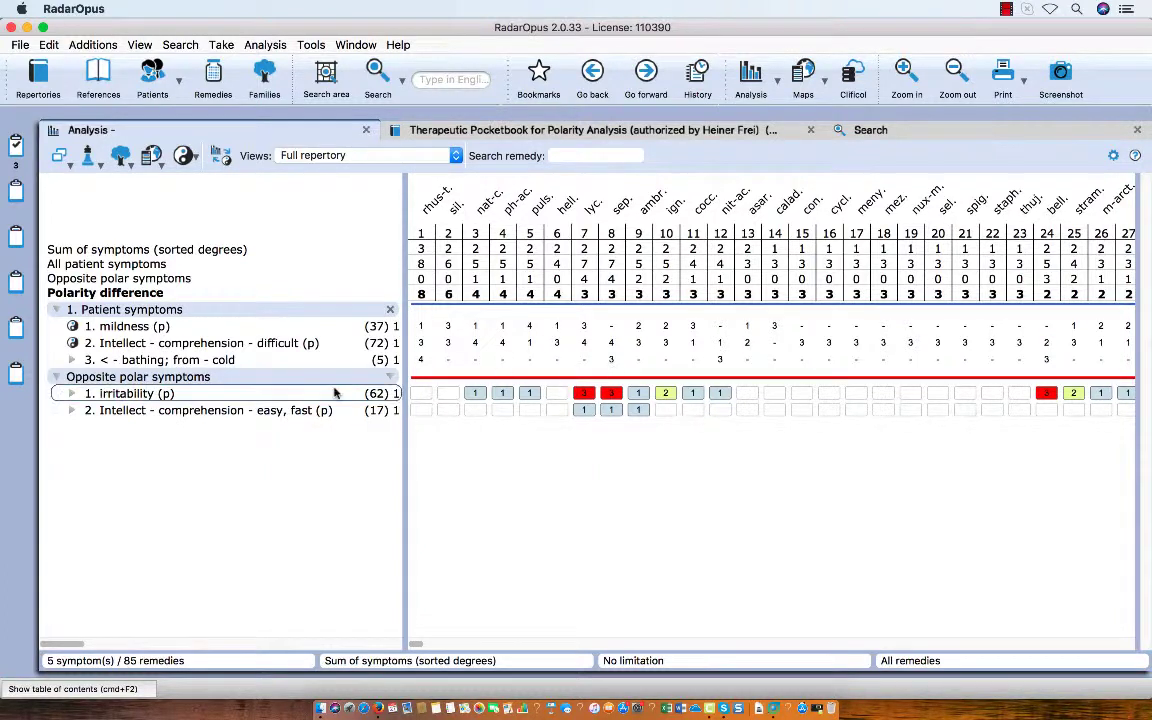
# Examine the cold bathing symptom and its remedy degrees among the patient symptoms in the analysis.
pyautogui.click(205, 360)
pyautogui.moveTo(224, 365)
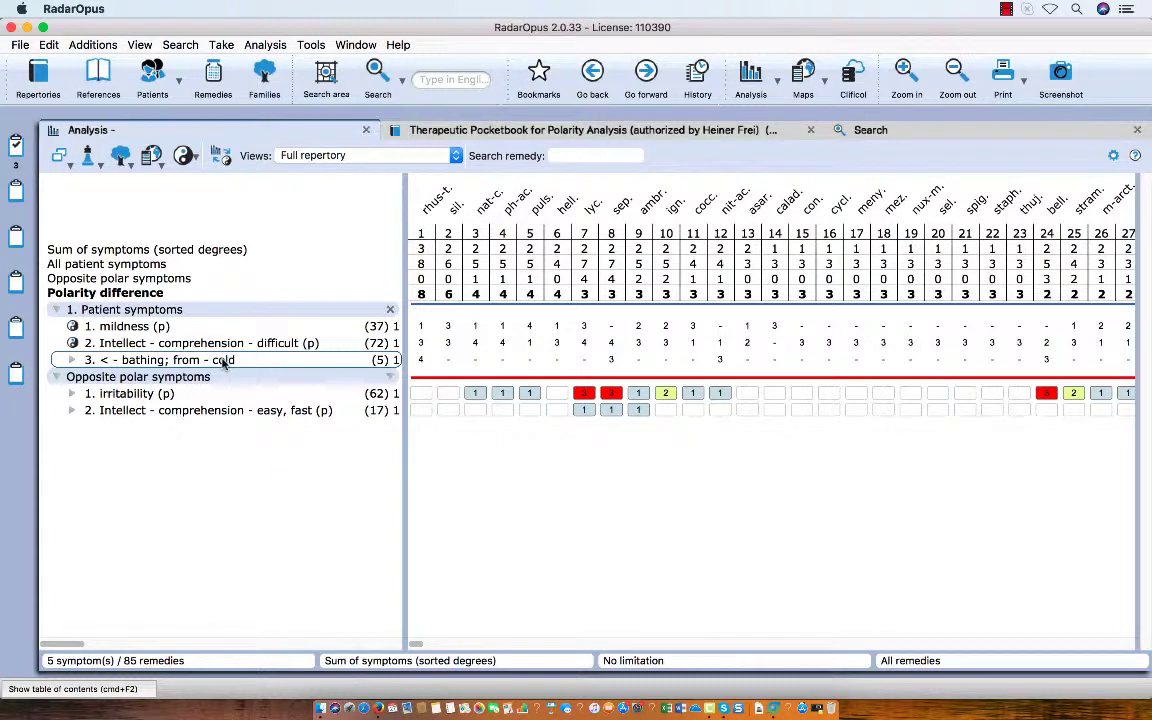
pyautogui.moveTo(172, 367)
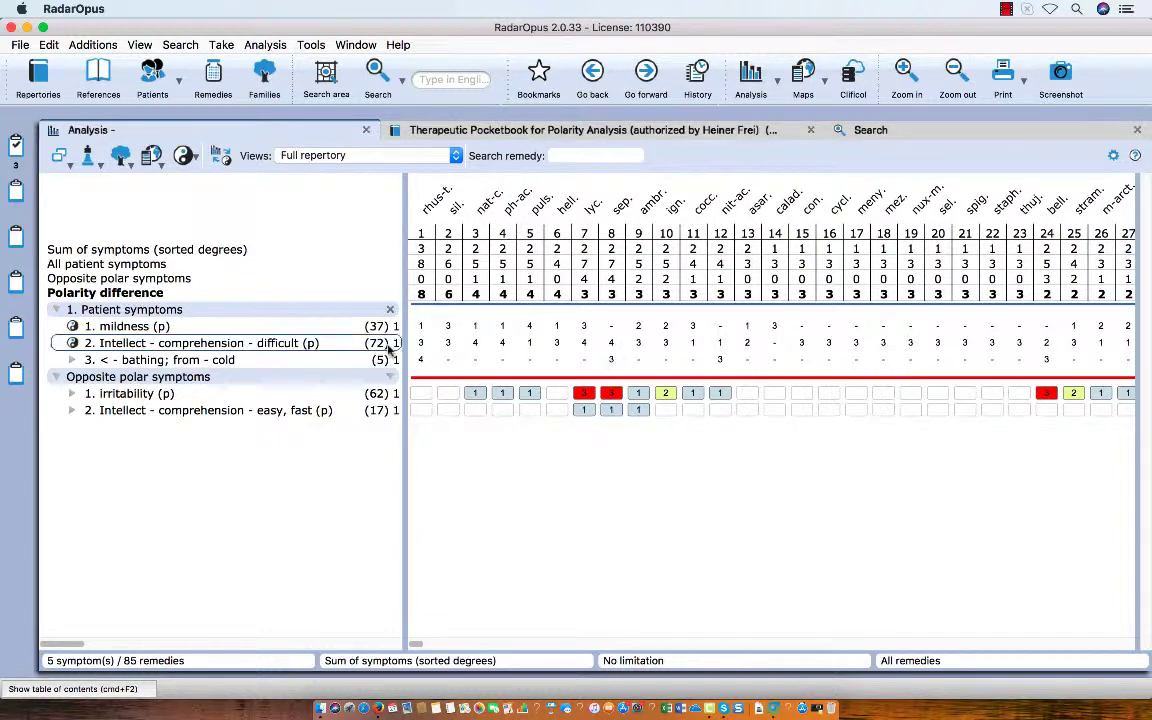
pyautogui.moveTo(258, 350)
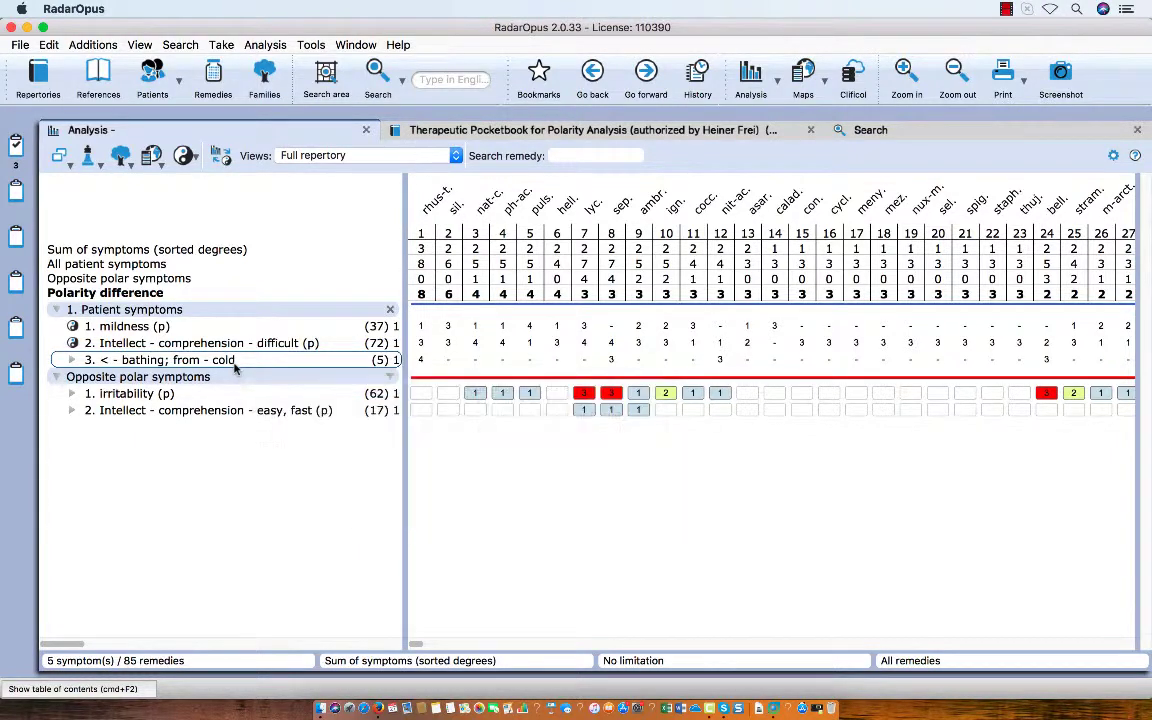
# Exclude non-polarity symptoms from the sum of positive polar degrees in the analysis's clipboard settings and close the settings.
pyautogui.click(1113, 157)
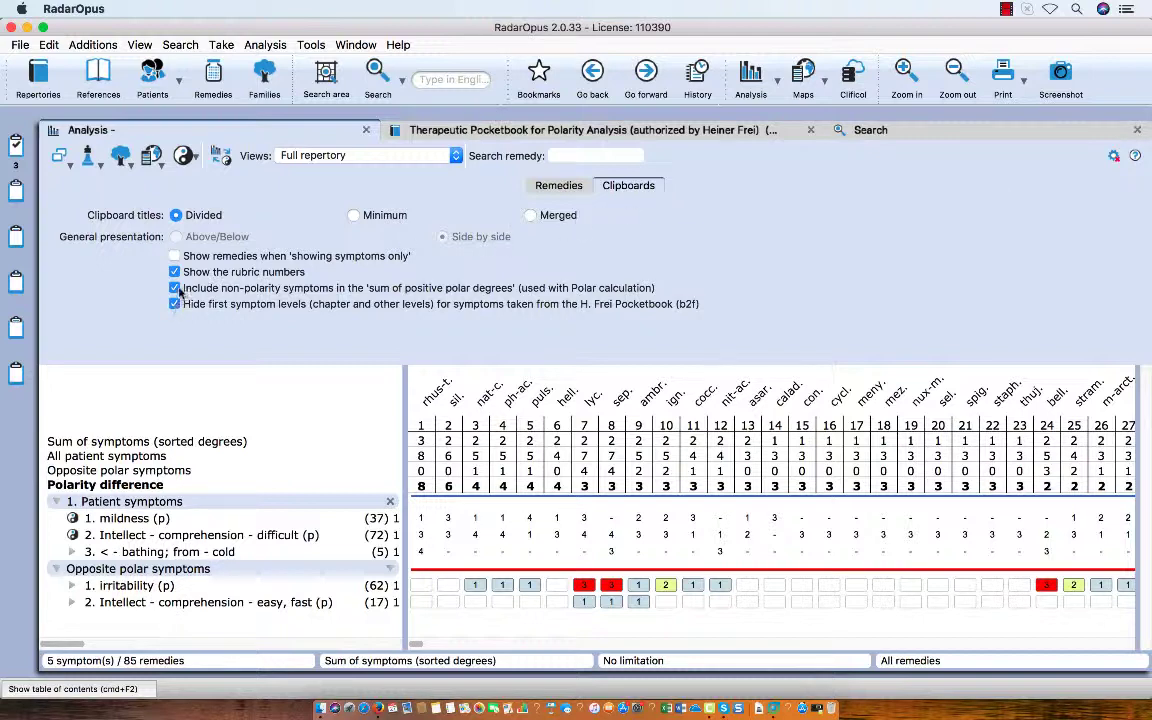
pyautogui.click(175, 288)
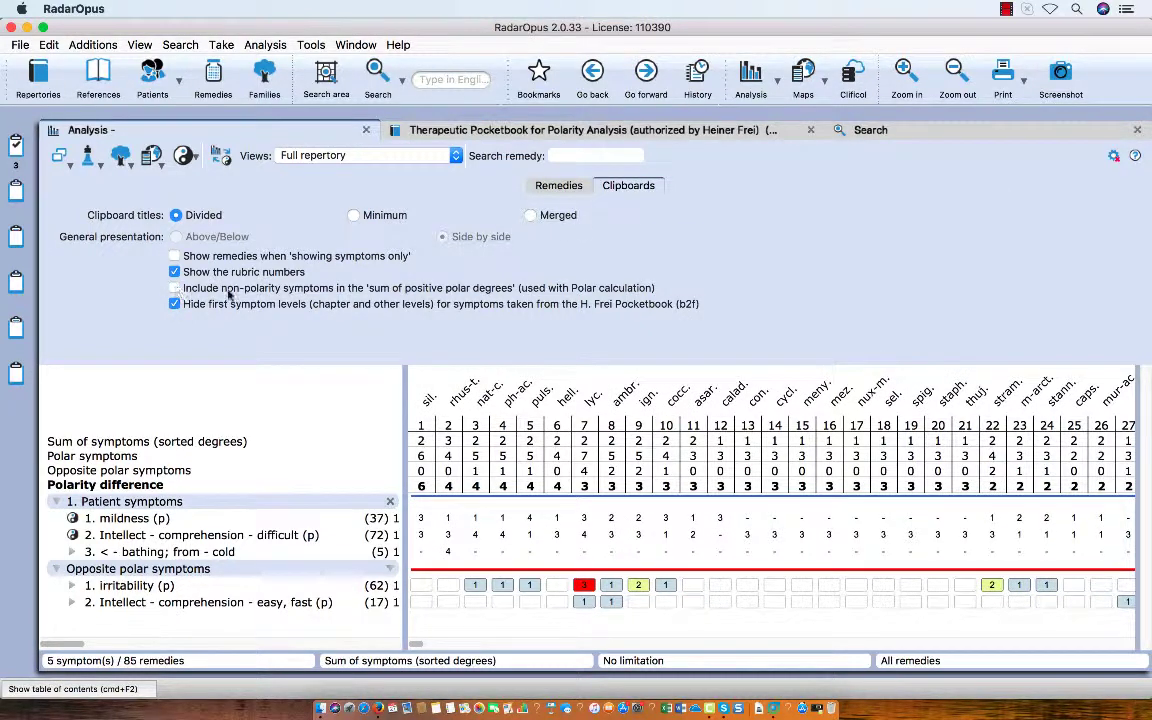
pyautogui.click(1113, 155)
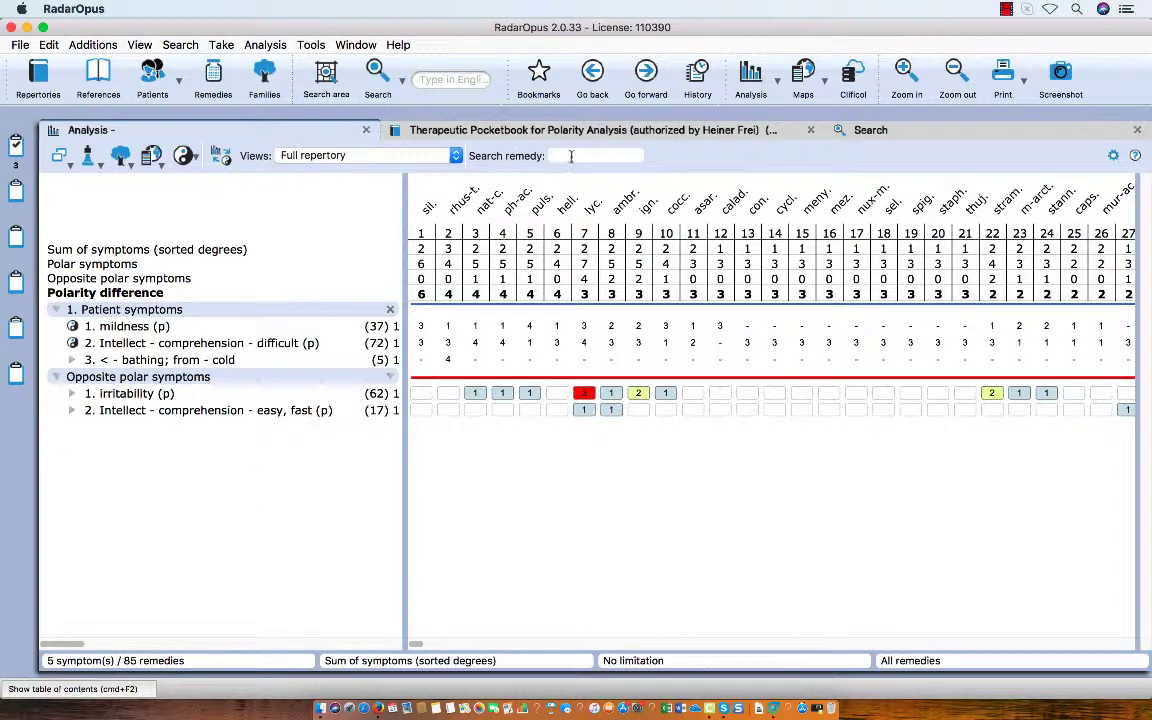
# Locate the remedy sep. in the polarity analysis and examine the mildness and difficult comprehension symptoms among the patient symptoms.
pyautogui.write('sep')
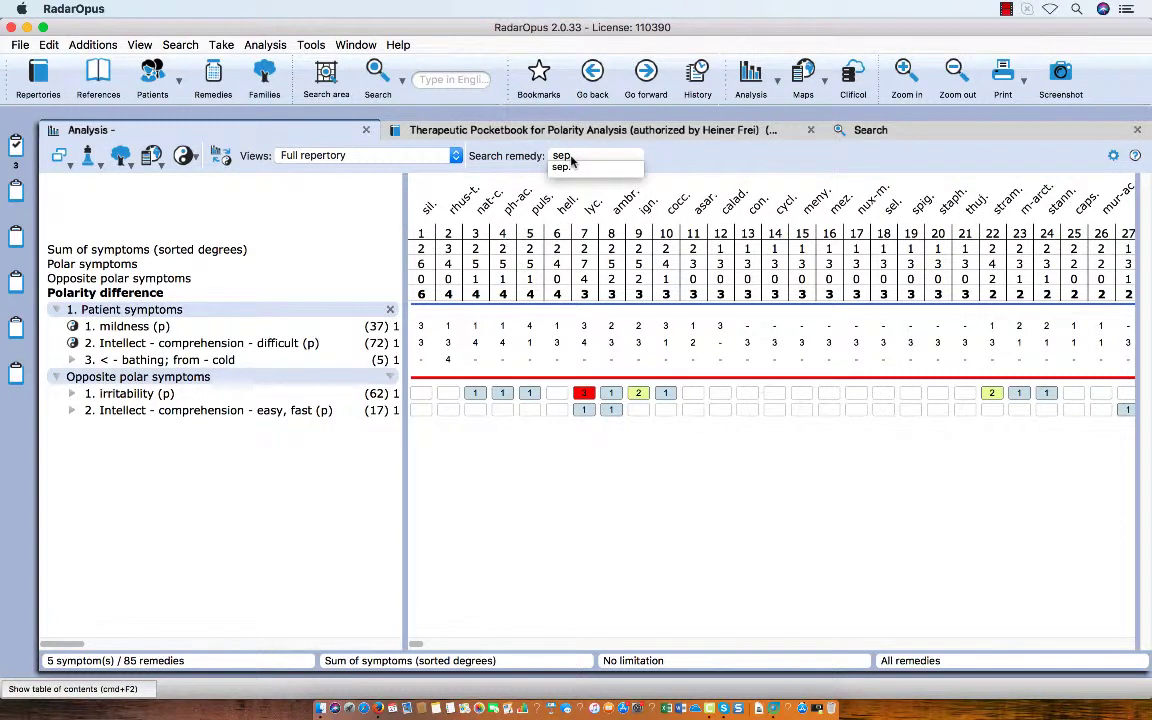
pyautogui.press('Return')
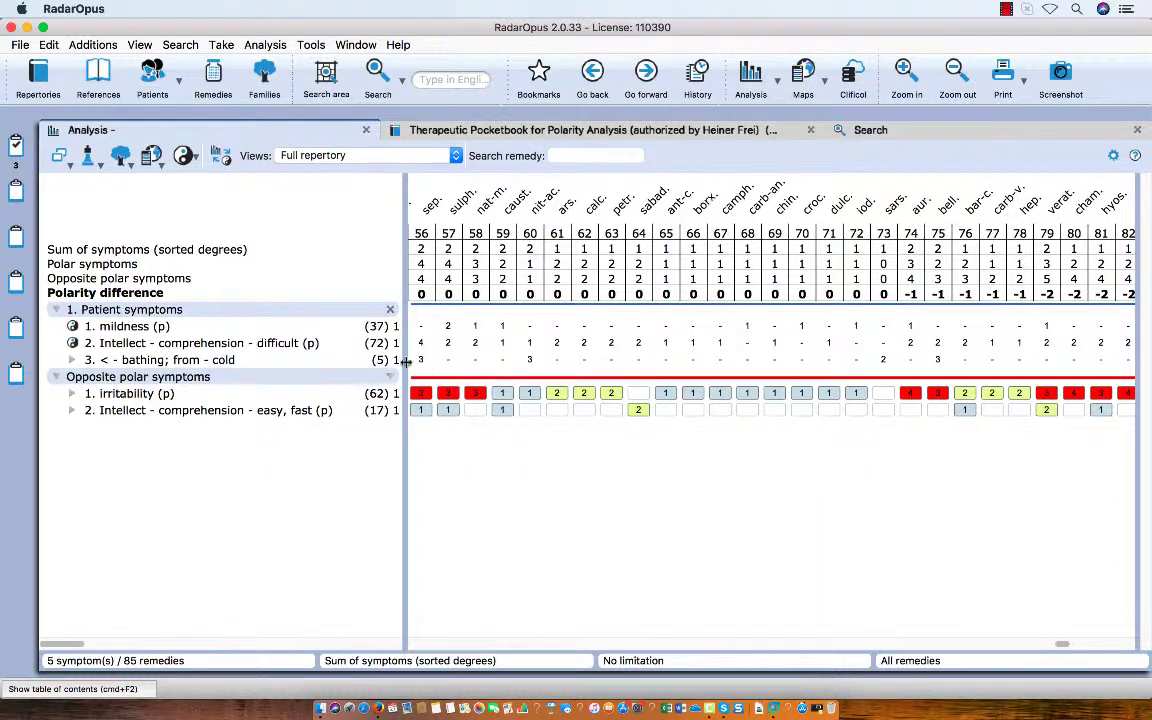
pyautogui.moveTo(281, 363)
pyautogui.click(268, 346)
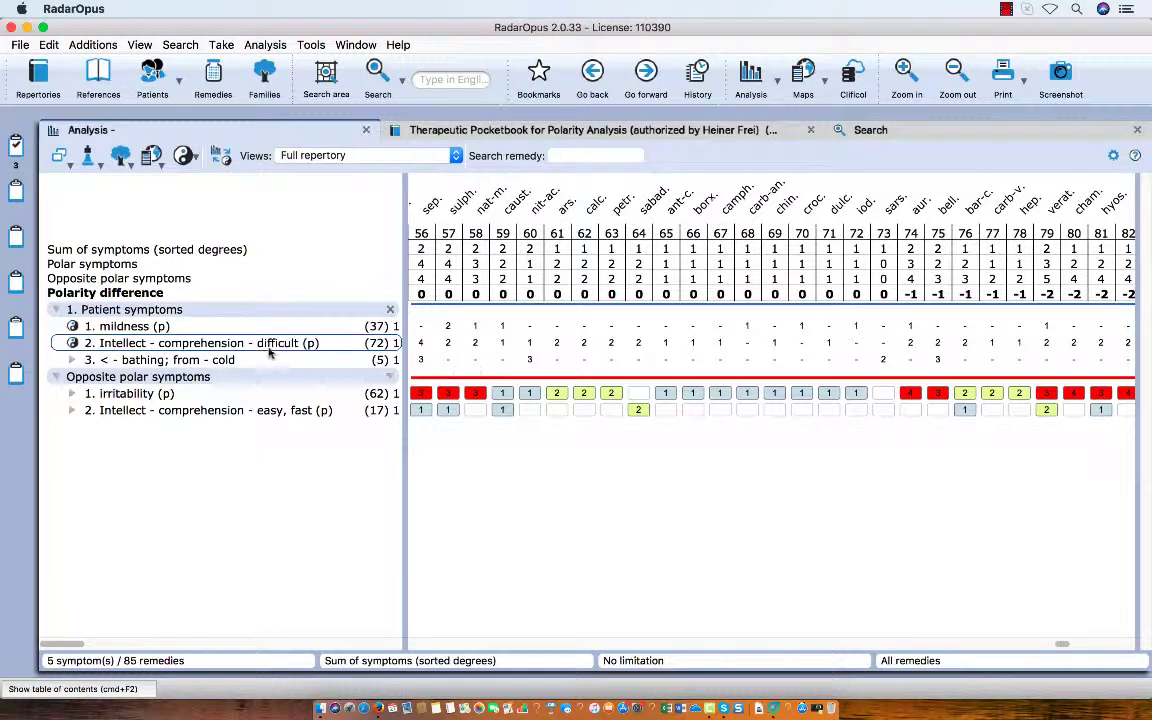
pyautogui.click(148, 328)
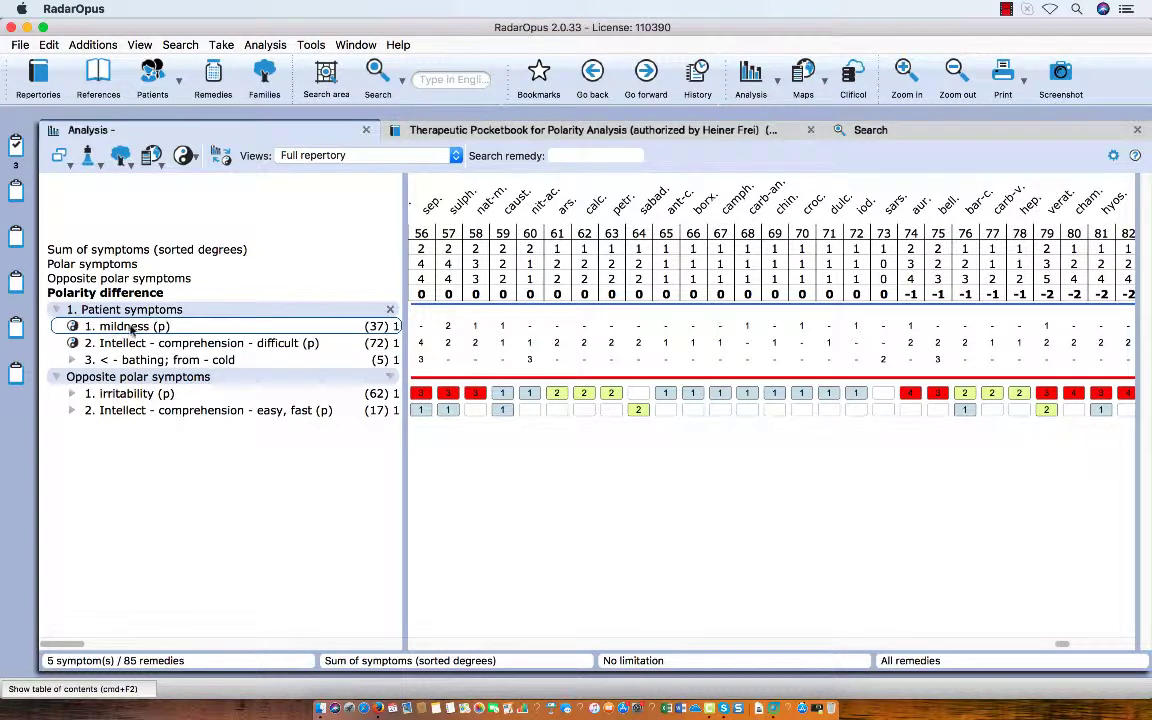
pyautogui.click(165, 343)
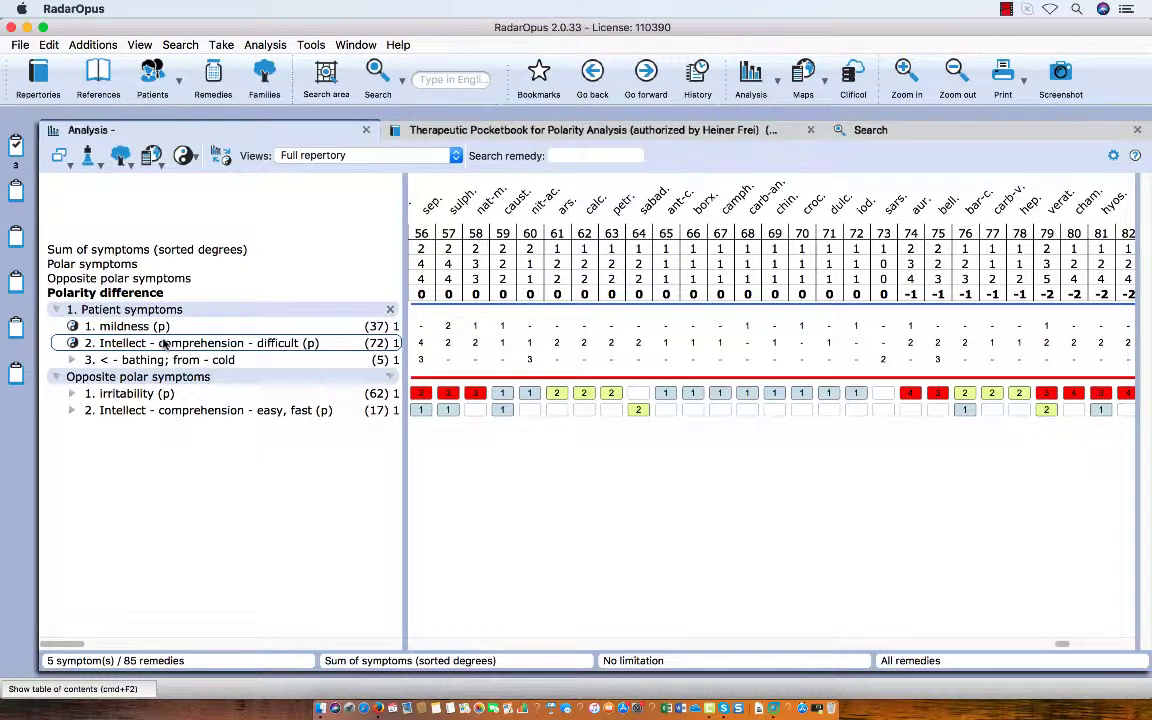
pyautogui.moveTo(165, 343)
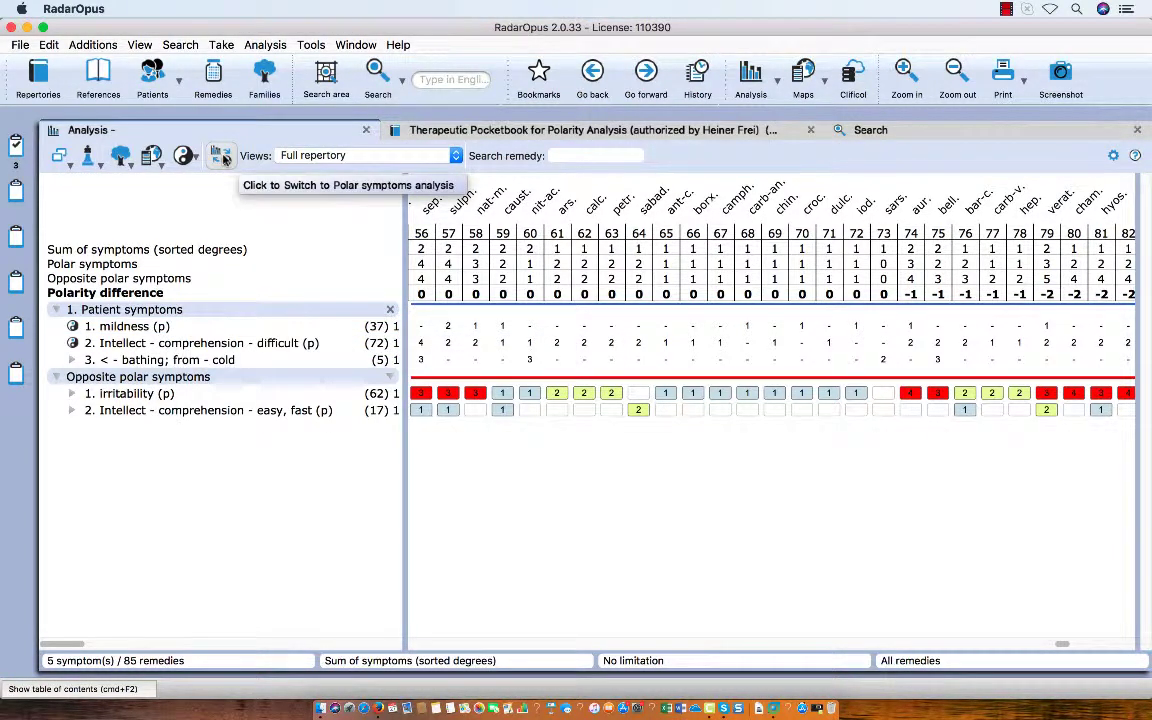
# Switch from the polarity analysis to the standard analysis and inspect the rubric details of the mildness symptom.
pyautogui.click(222, 156)
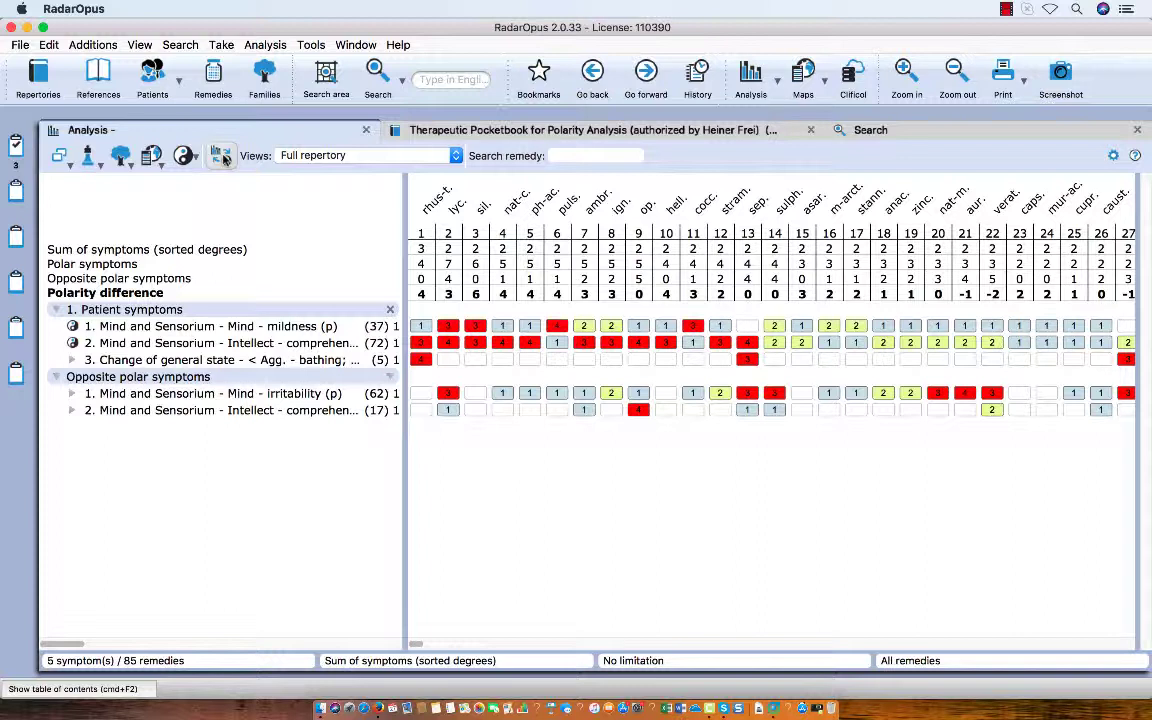
pyautogui.click(145, 326)
pyautogui.moveTo(310, 333)
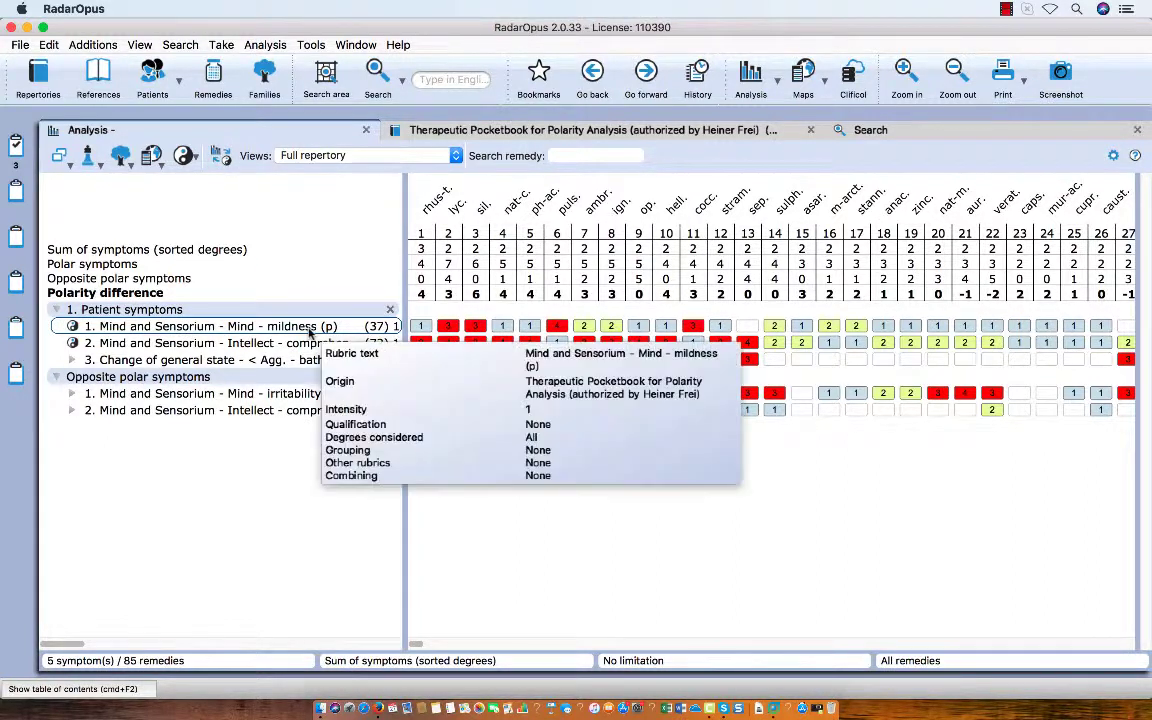